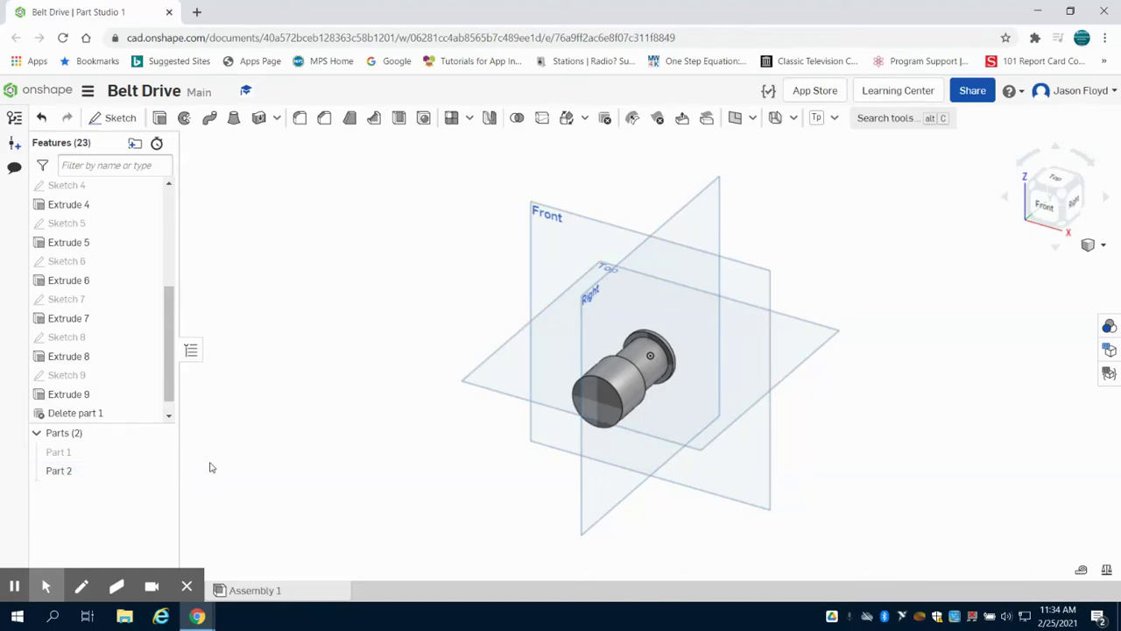
# - Hide Part 2 and start a sketch on the Front plane, viewed head-on
pyautogui.moveTo(58, 470)
pyautogui.click(160, 471)
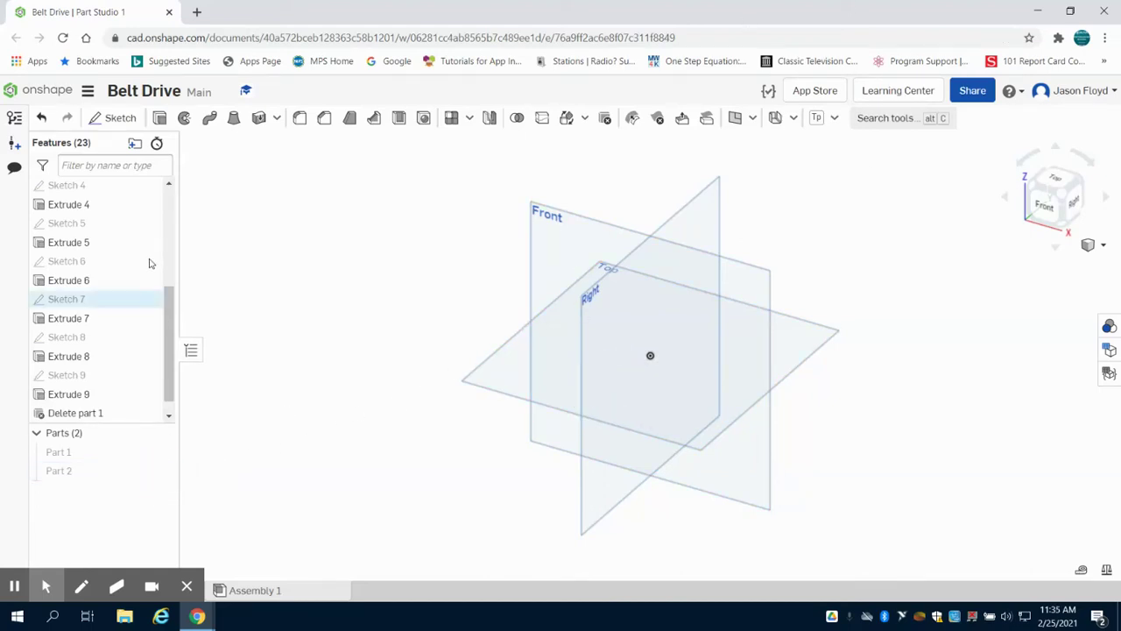
pyautogui.click(113, 127)
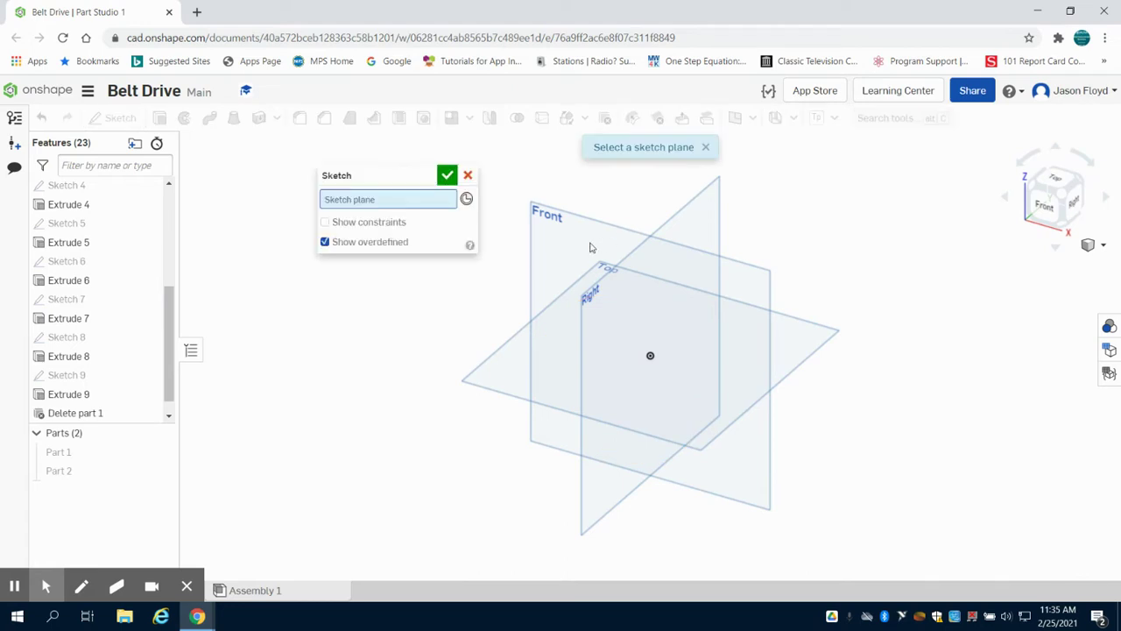
pyautogui.click(669, 238)
pyautogui.click(1042, 204)
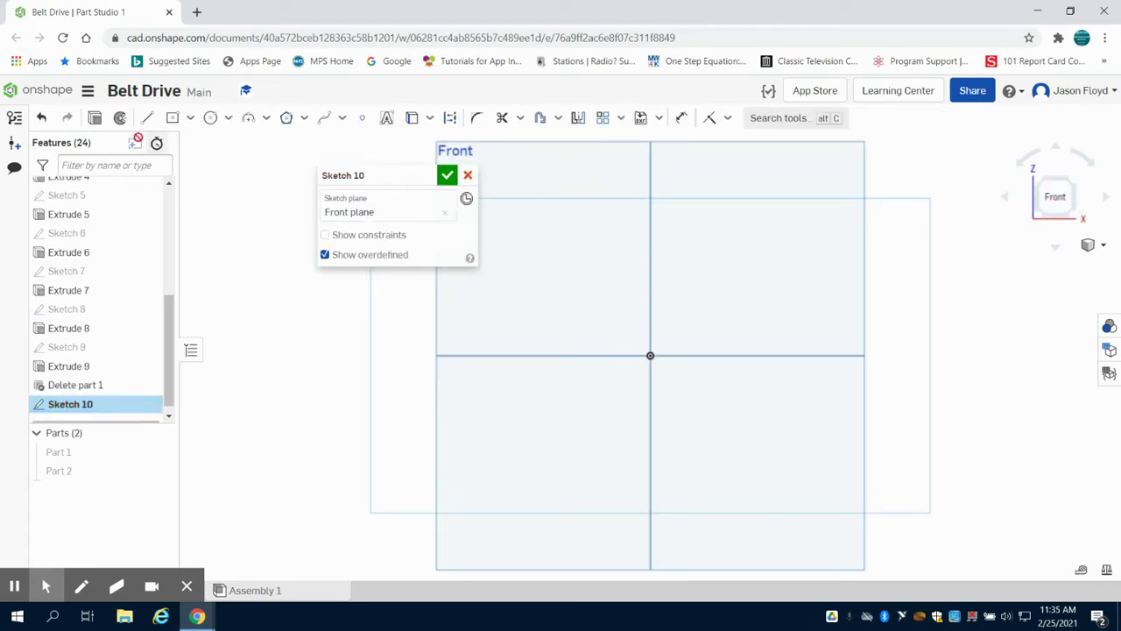
# - Draw a center-point rectangle at the origin and dimension it 12 by 12
pyautogui.click(173, 117)
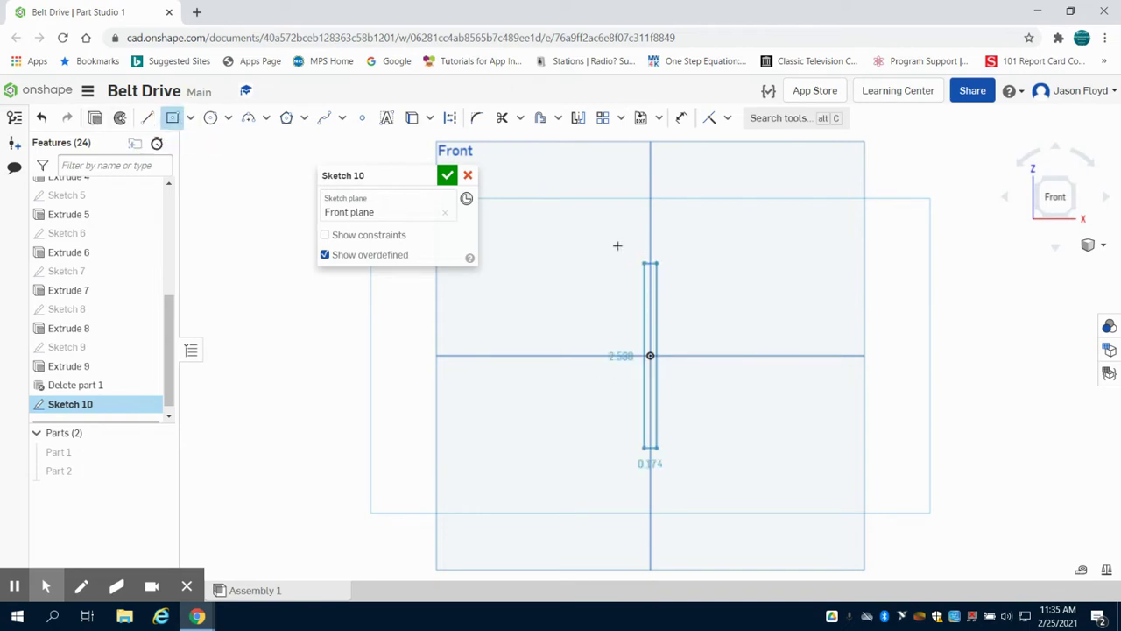
pyautogui.click(578, 243)
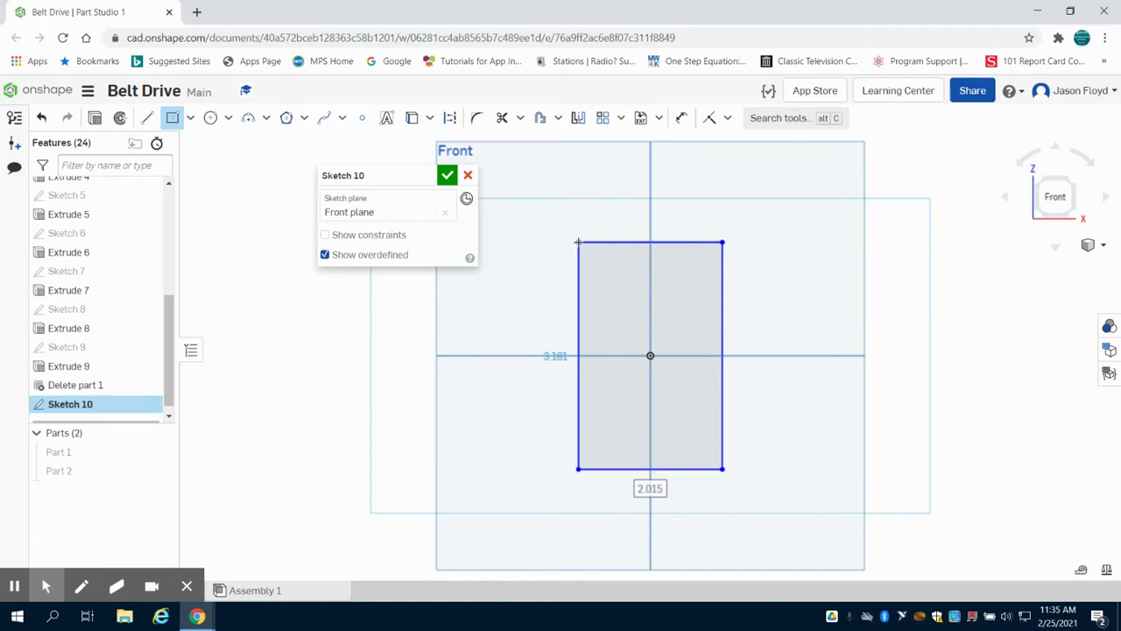
pyautogui.write('1')
pyautogui.press('Tab')
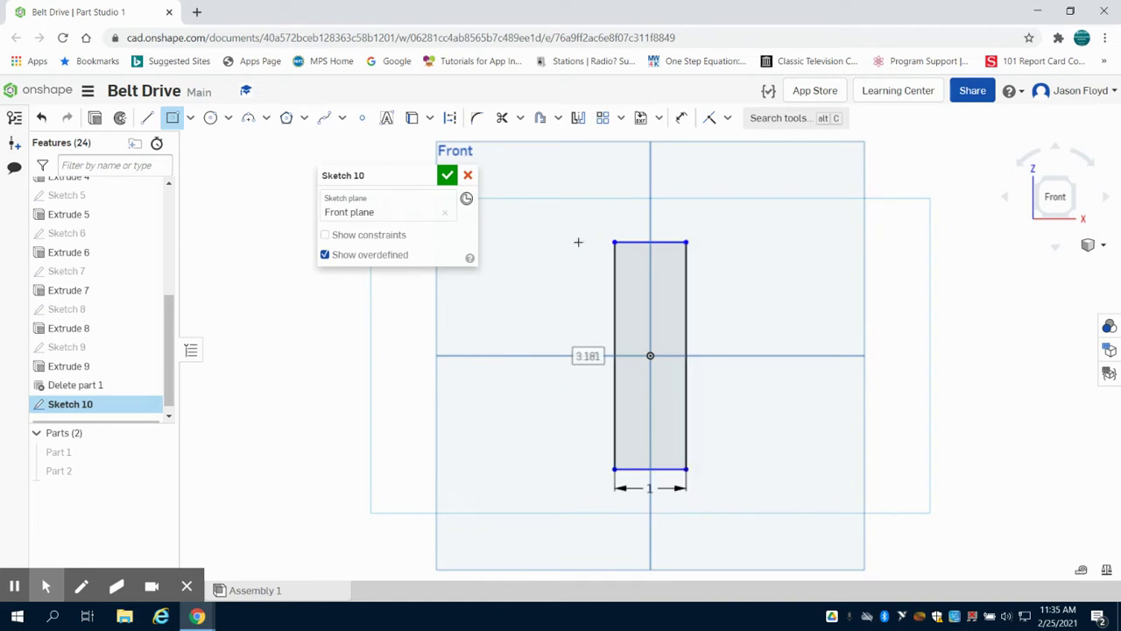
pyautogui.write('12')
pyautogui.press('Return')
pyautogui.rightClick(713, 324)
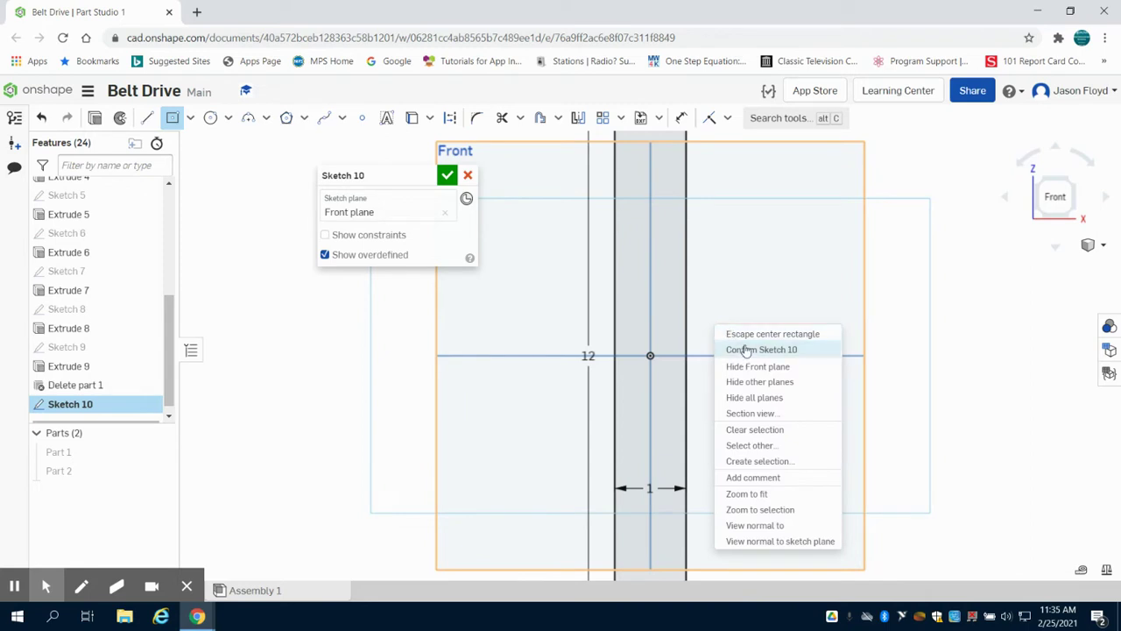
pyautogui.click(746, 334)
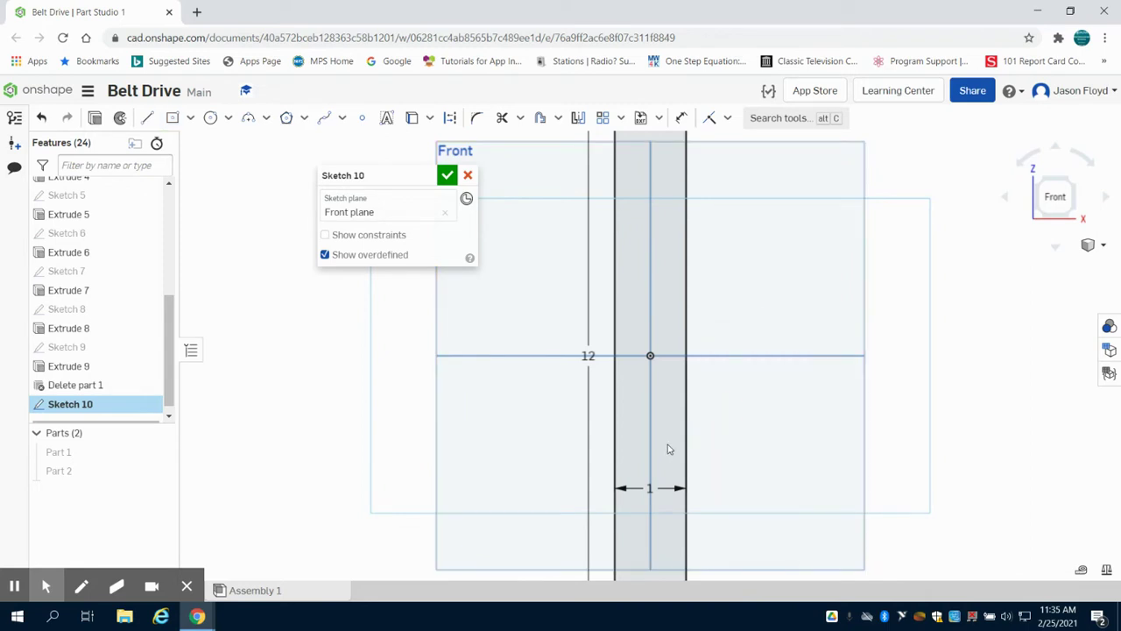
pyautogui.doubleClick(649, 488)
pyautogui.write('12')
pyautogui.press('Return')
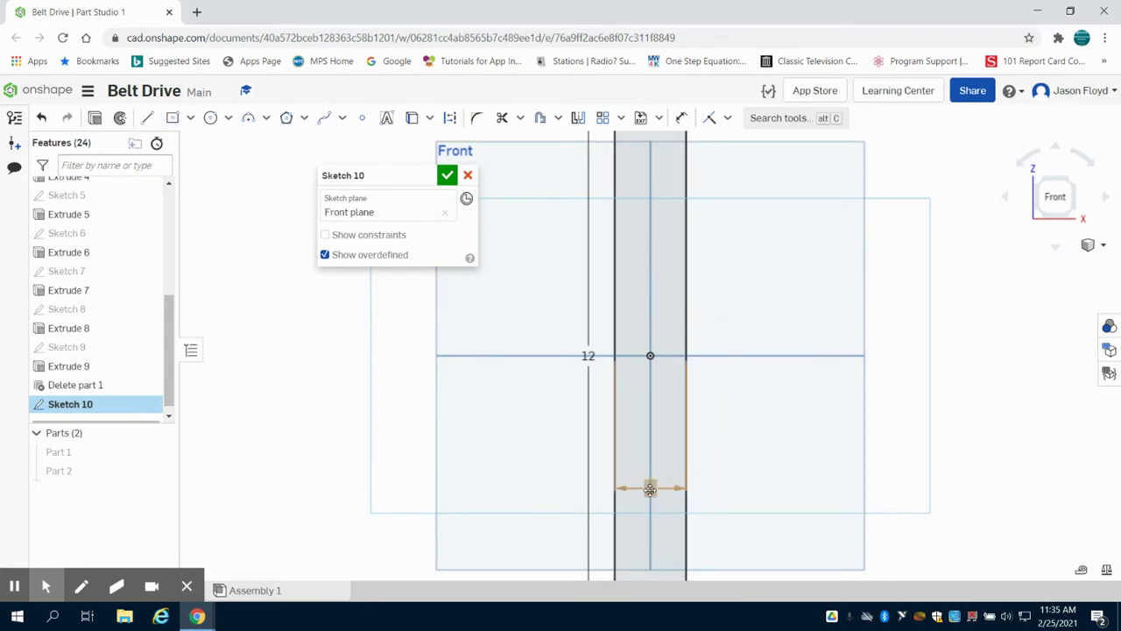
# - Extrude the square sketch into a solid plate, Part 3
pyautogui.click(94, 119)
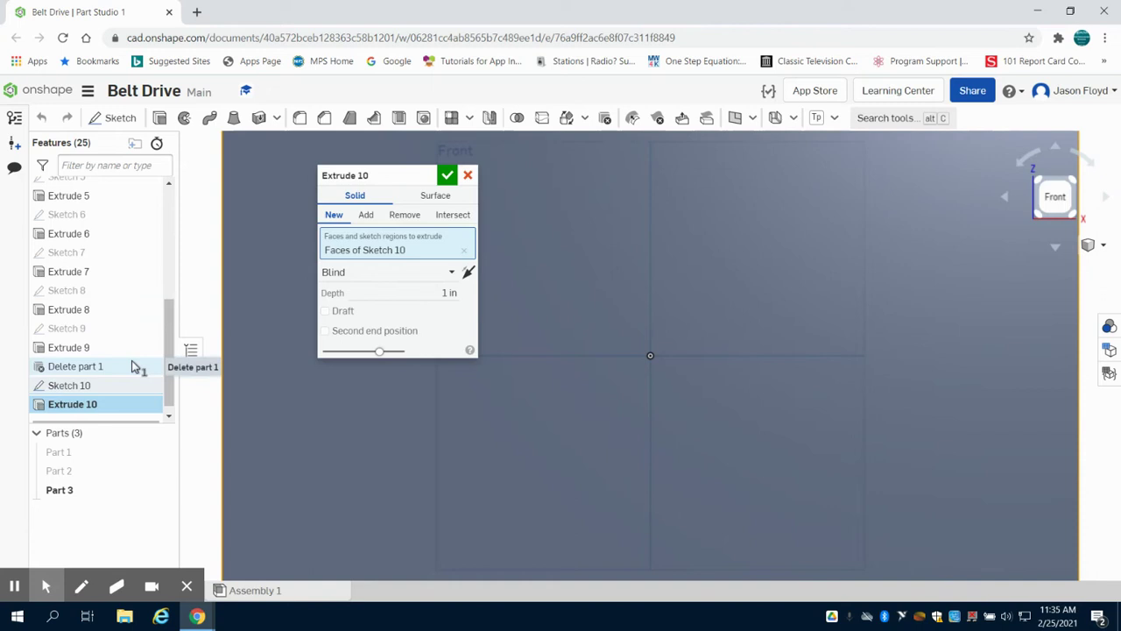
pyautogui.click(448, 176)
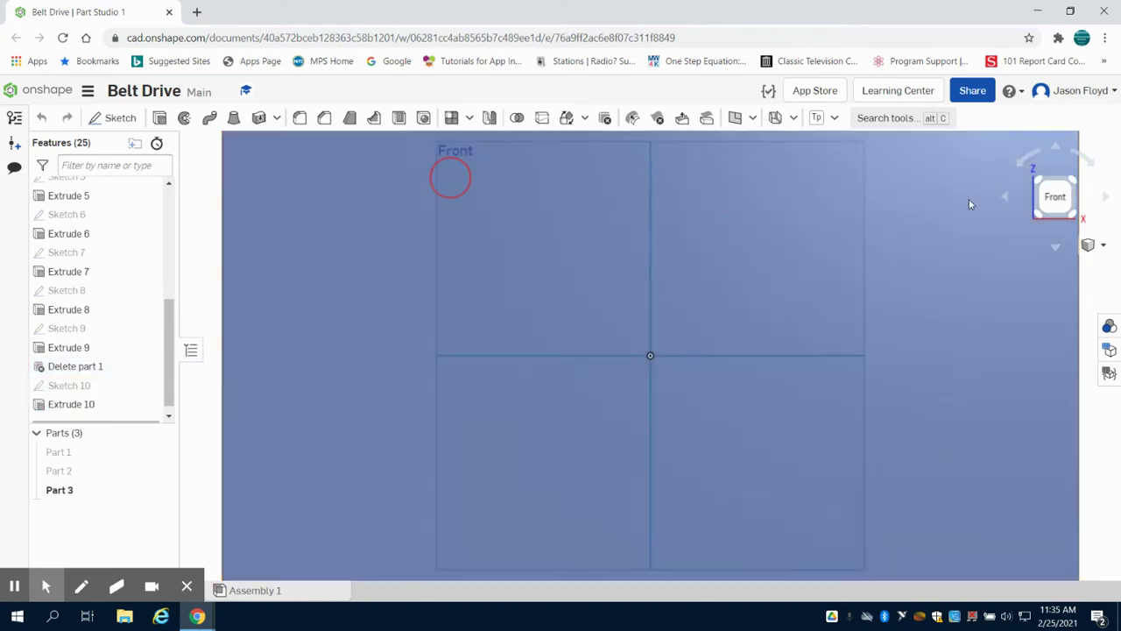
pyautogui.click(1080, 188)
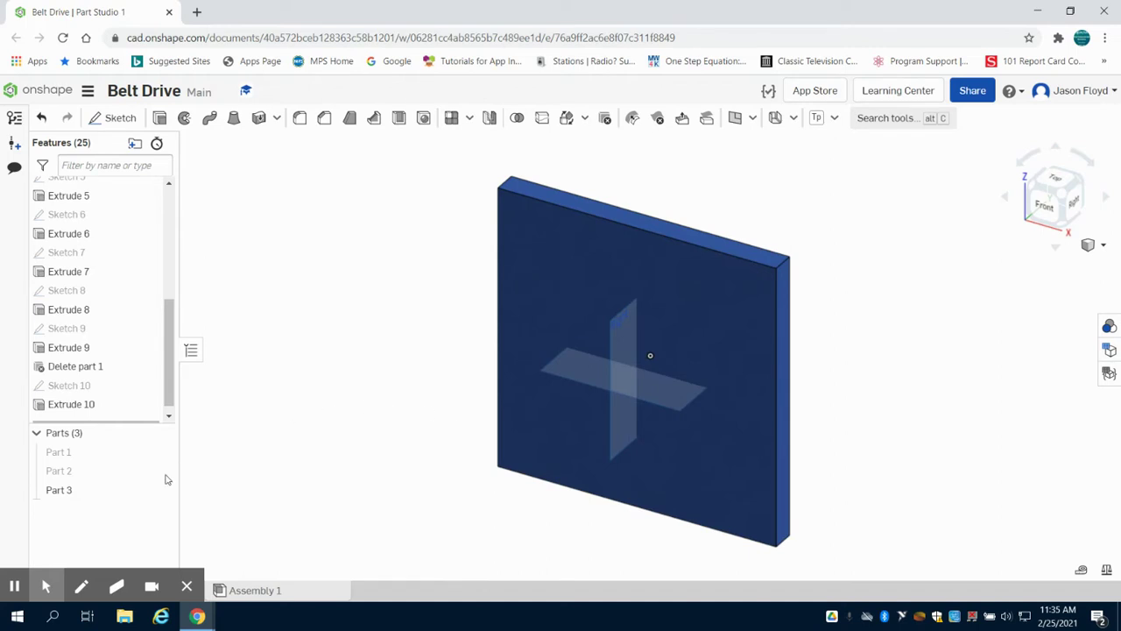
pyautogui.click(107, 493)
# - Change the Extrude 10 depth to 0.1 in
pyautogui.doubleClick(125, 405)
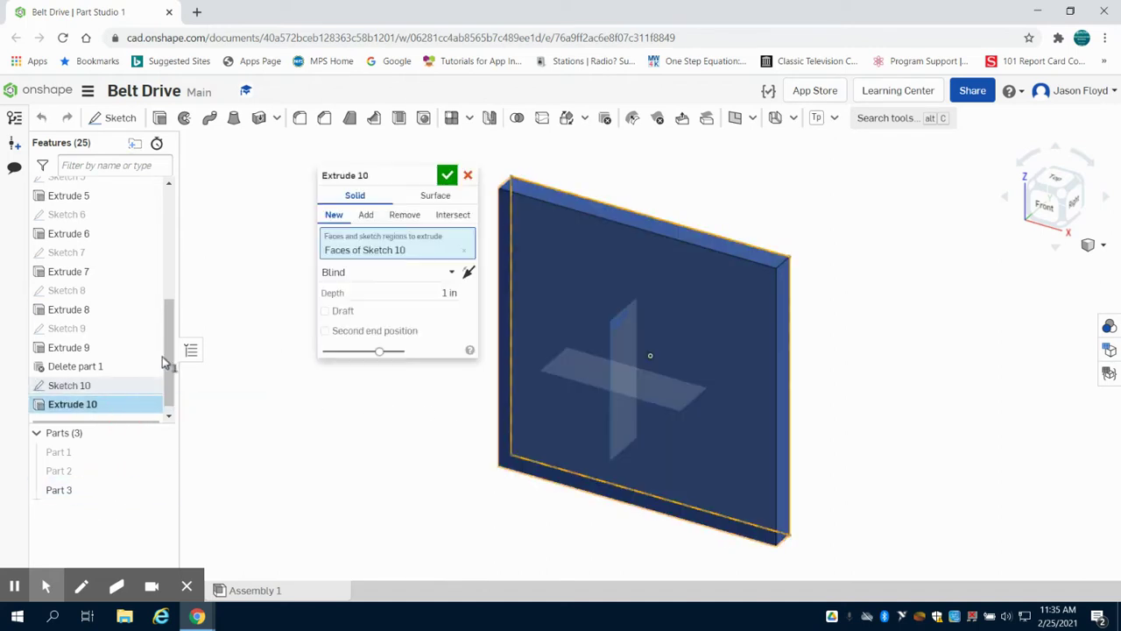
pyautogui.click(444, 292)
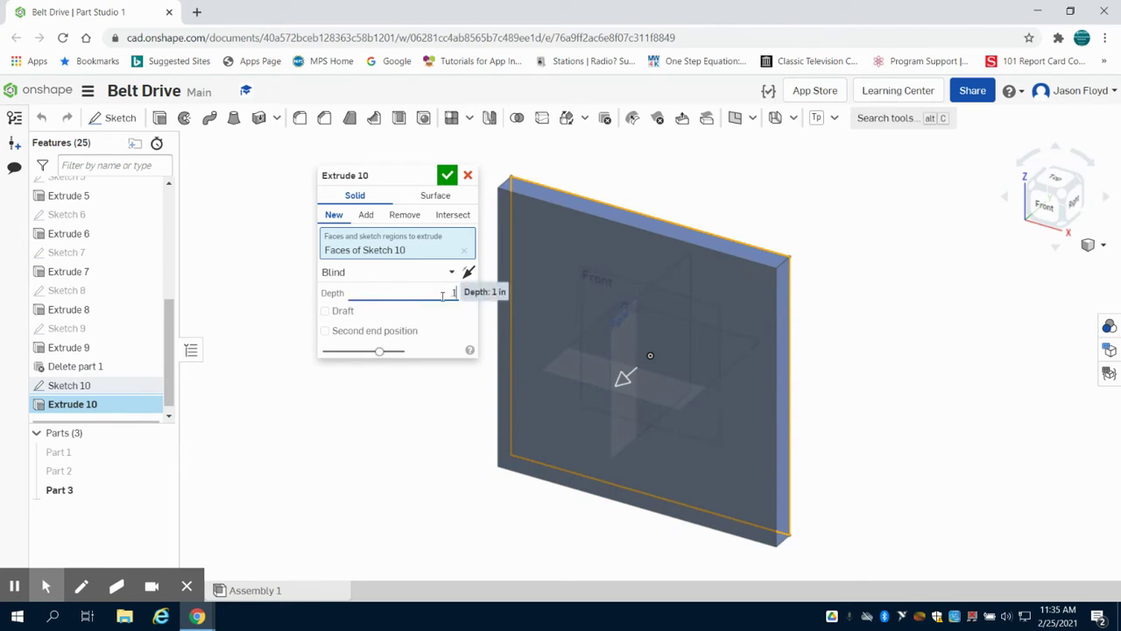
pyautogui.write('0.1')
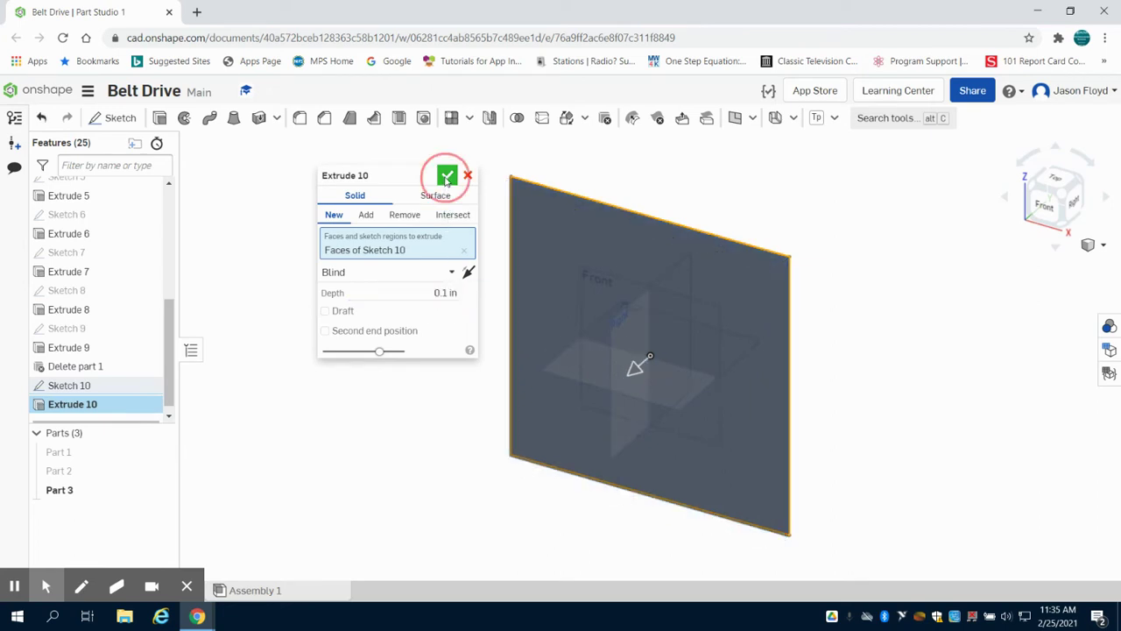
pyautogui.click(447, 176)
pyautogui.scroll(3, 655, 293)
pyautogui.scroll(-1, 576, 305)
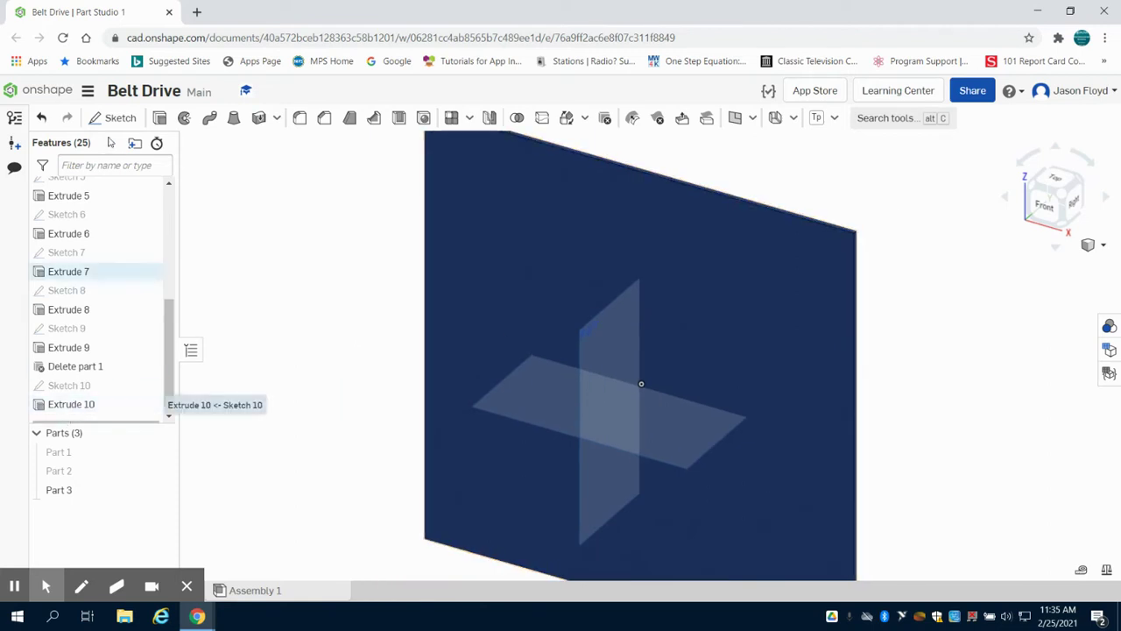
# - On the plate's front face, sketch two 1-diameter circles left and right of the origin
pyautogui.click(123, 119)
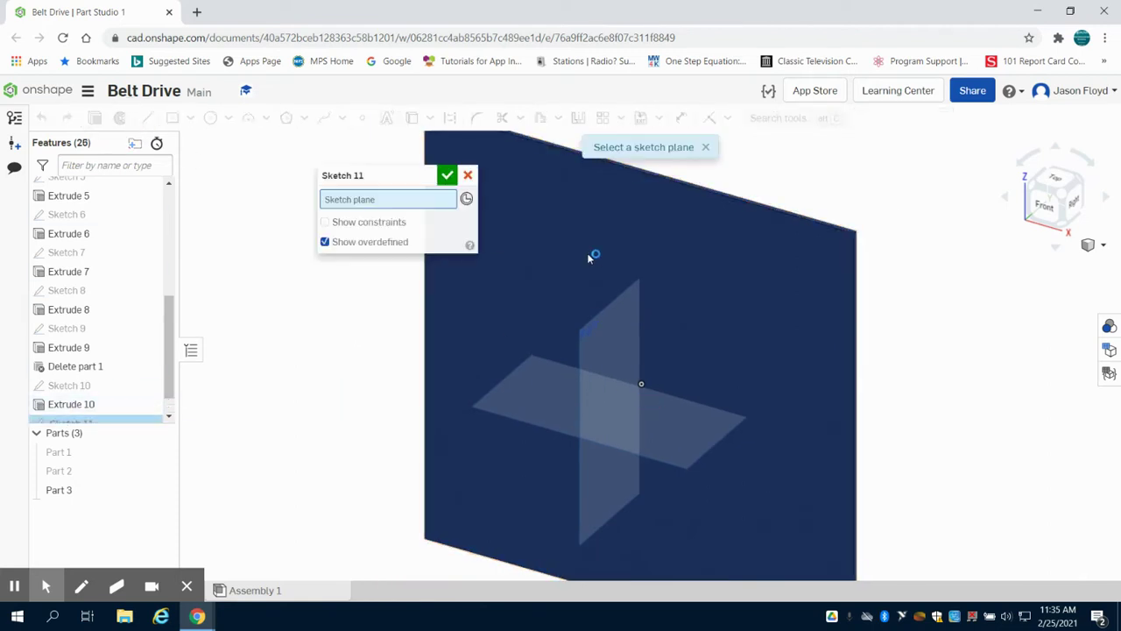
pyautogui.click(589, 256)
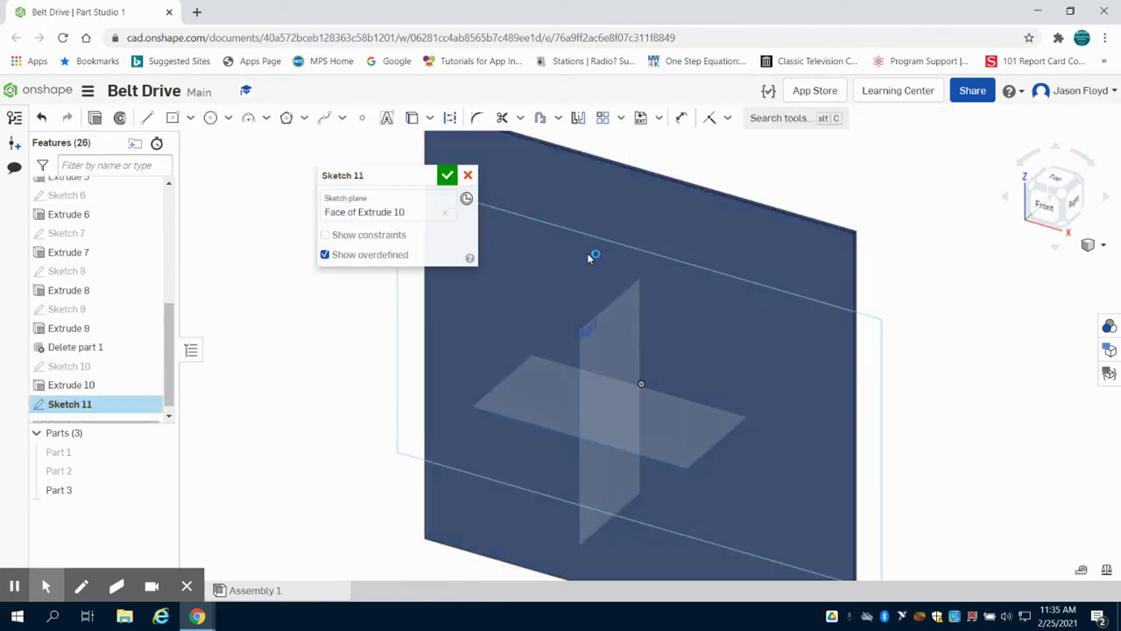
pyautogui.click(1042, 208)
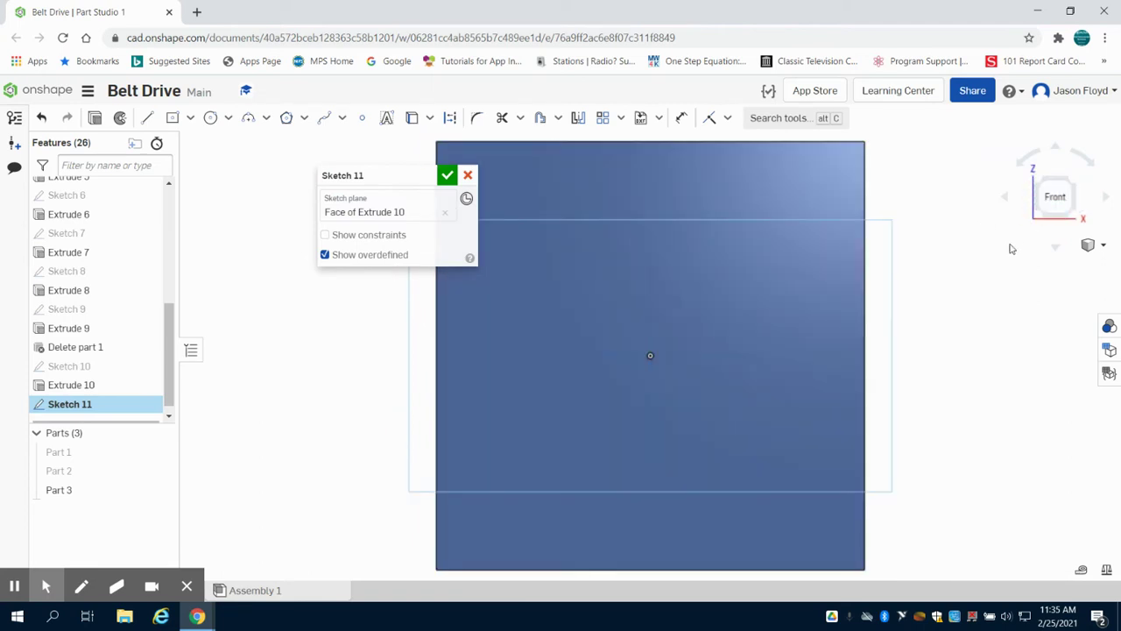
pyautogui.click(210, 117)
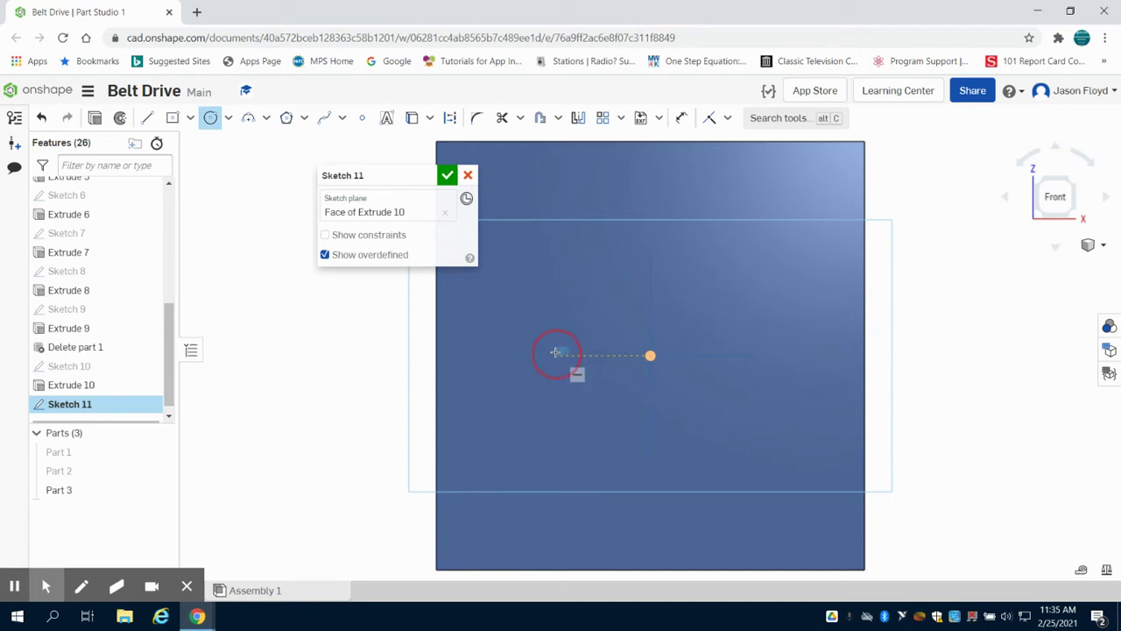
pyautogui.click(555, 353)
pyautogui.click(555, 345)
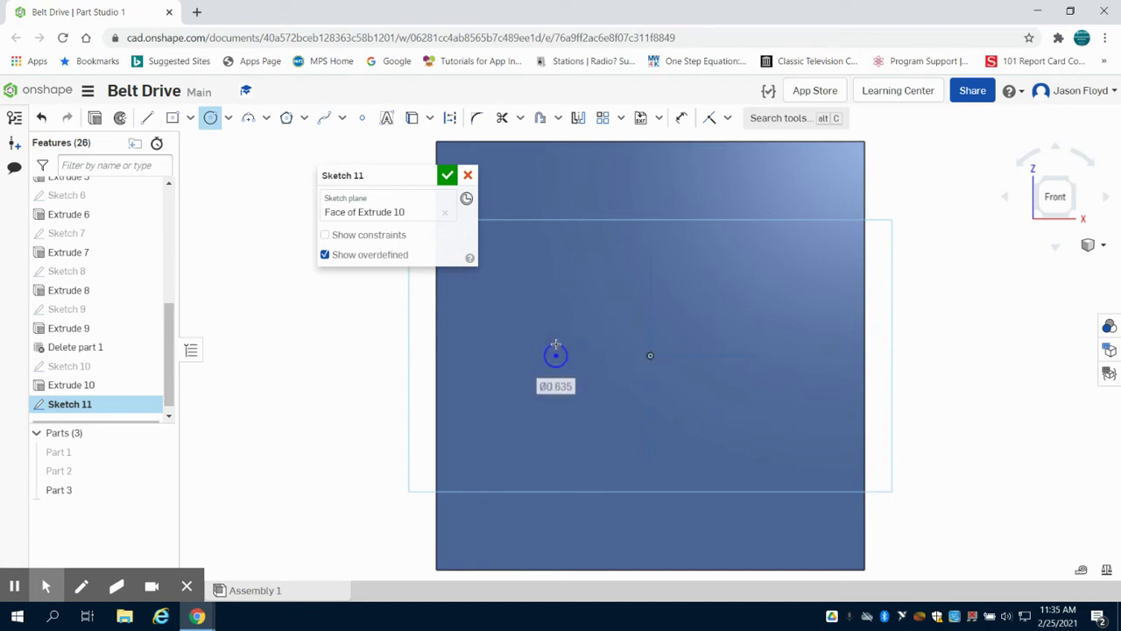
pyautogui.write('1')
pyautogui.press('Return')
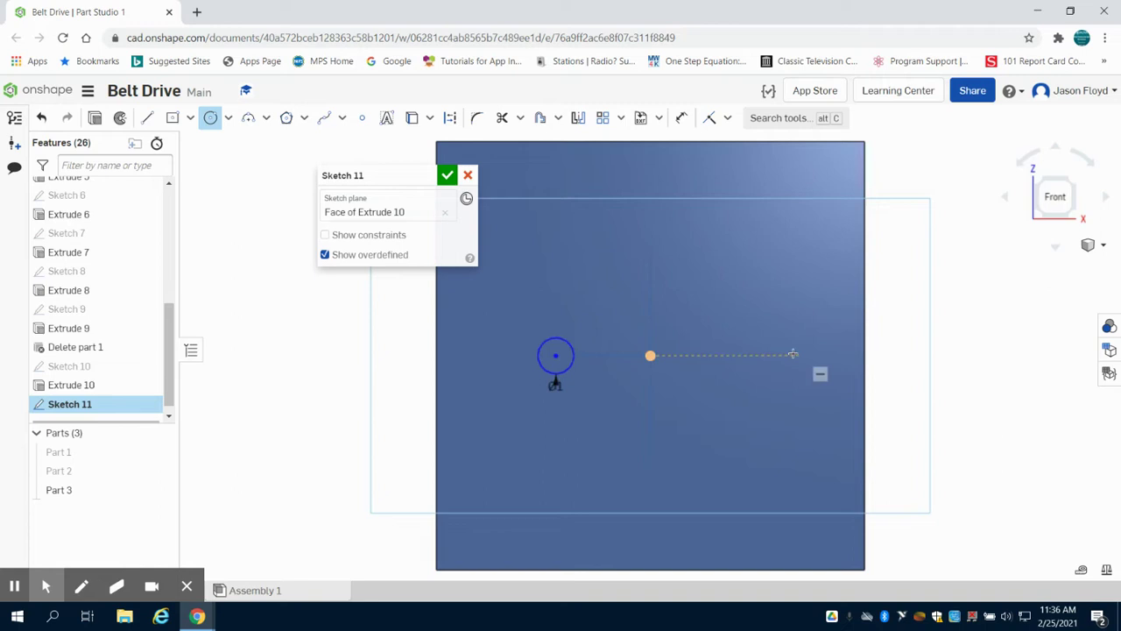
pyautogui.click(783, 352)
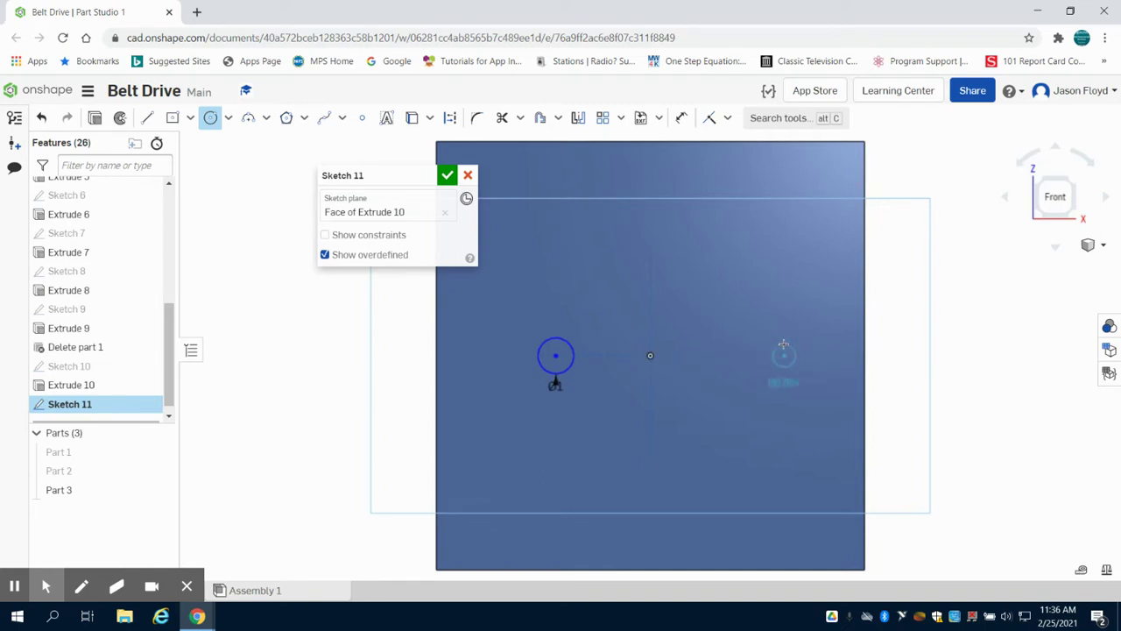
pyautogui.click(783, 344)
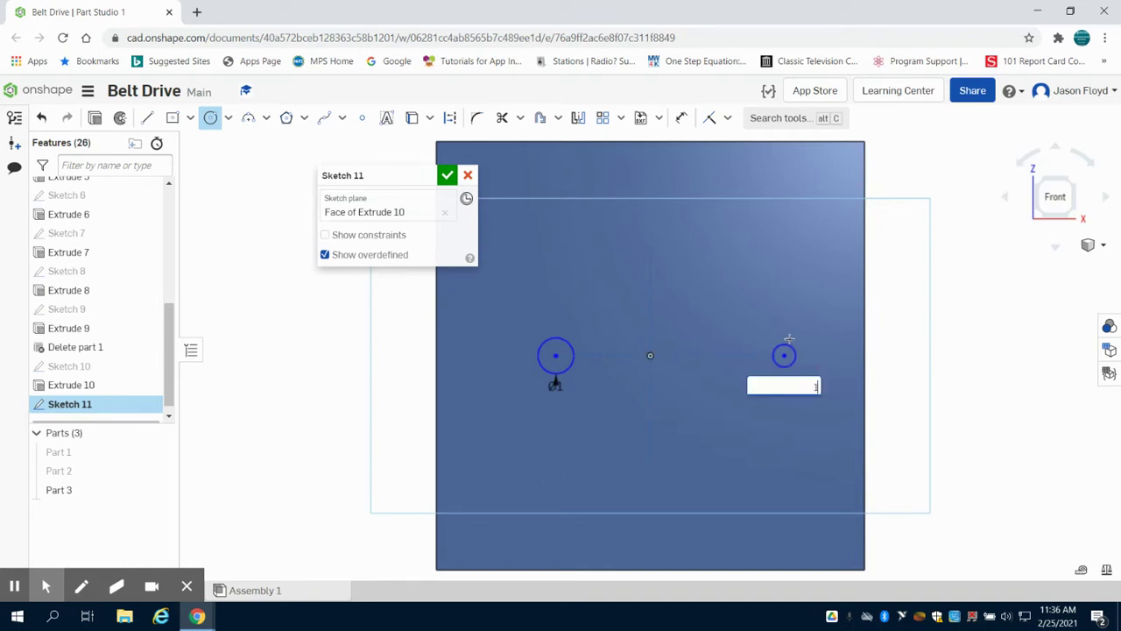
pyautogui.press('Return')
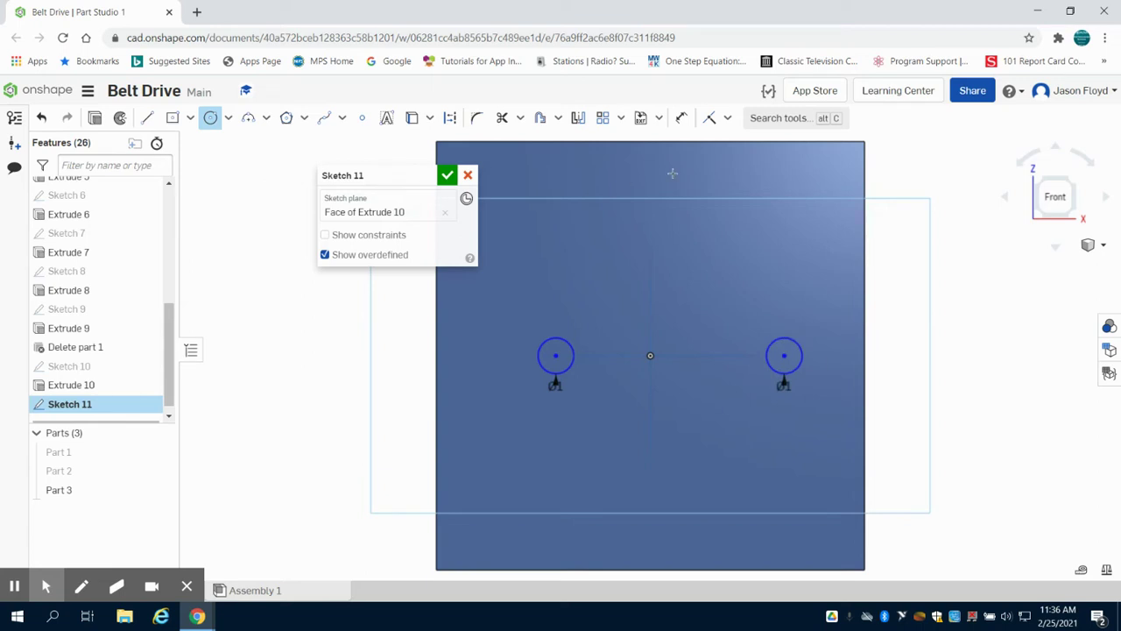
# - Dimension each circle 3 in horizontally from the centre
pyautogui.click(681, 117)
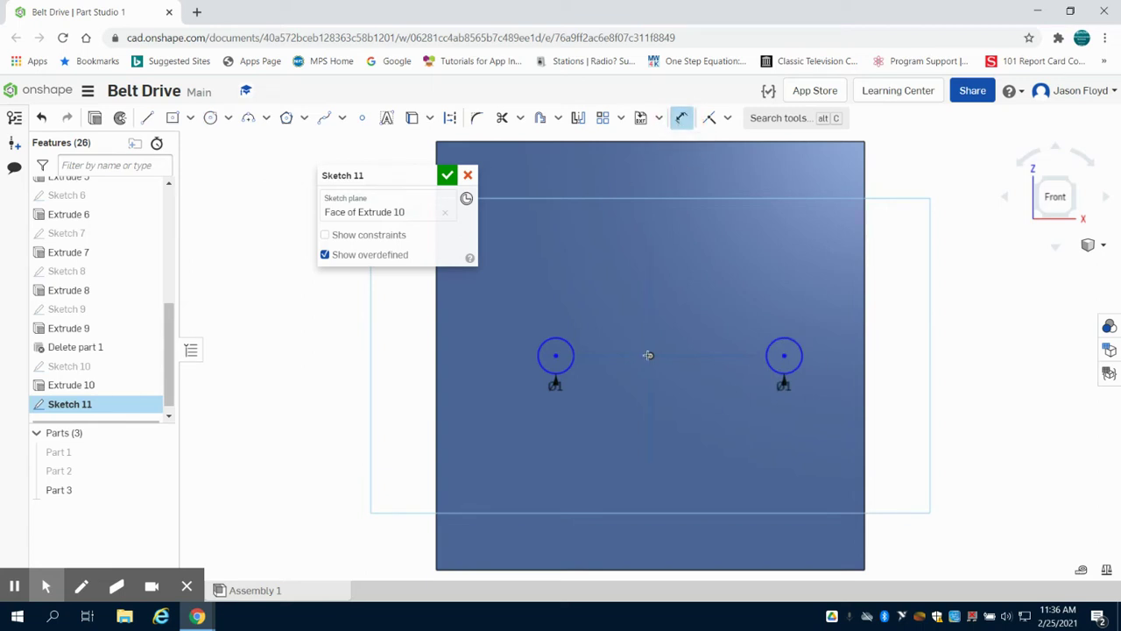
pyautogui.click(782, 354)
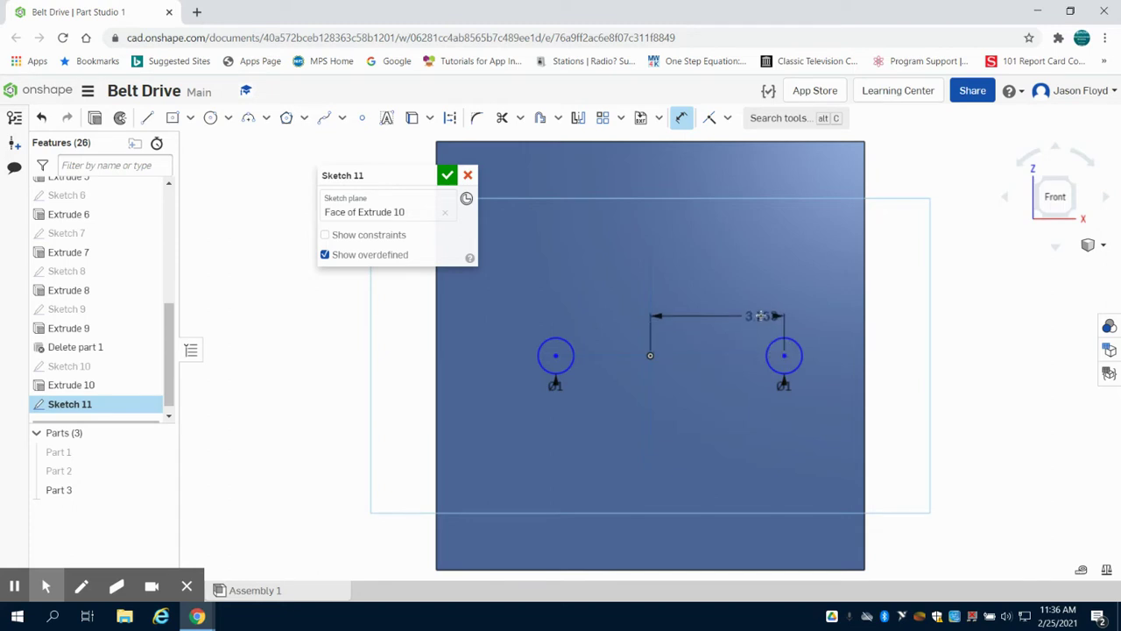
pyautogui.click(731, 302)
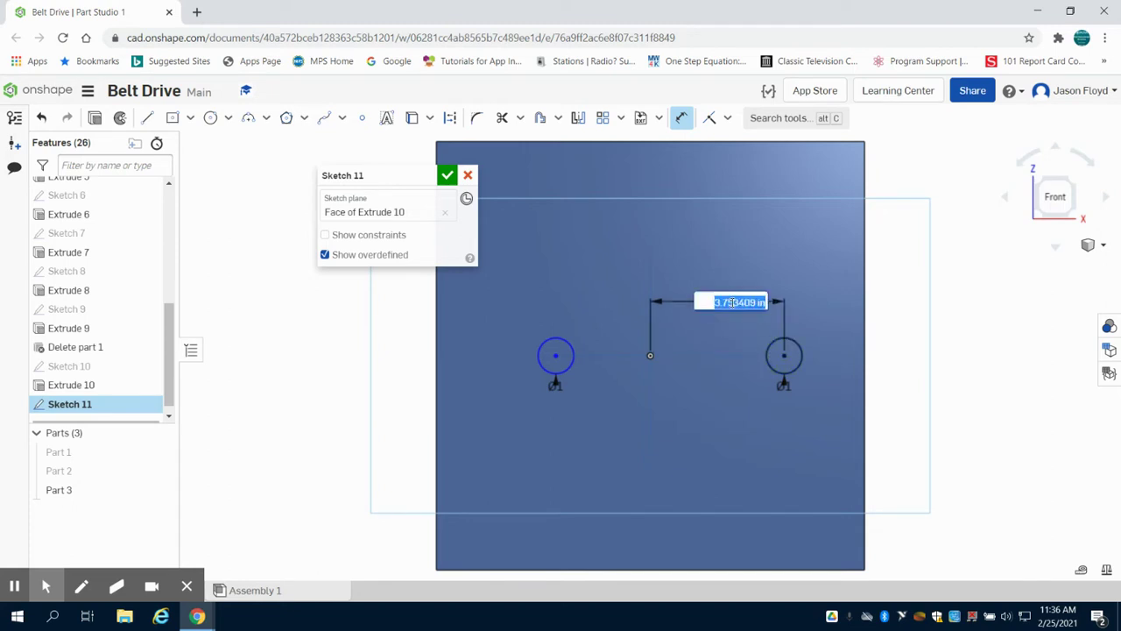
pyautogui.write('3')
pyautogui.press('Return')
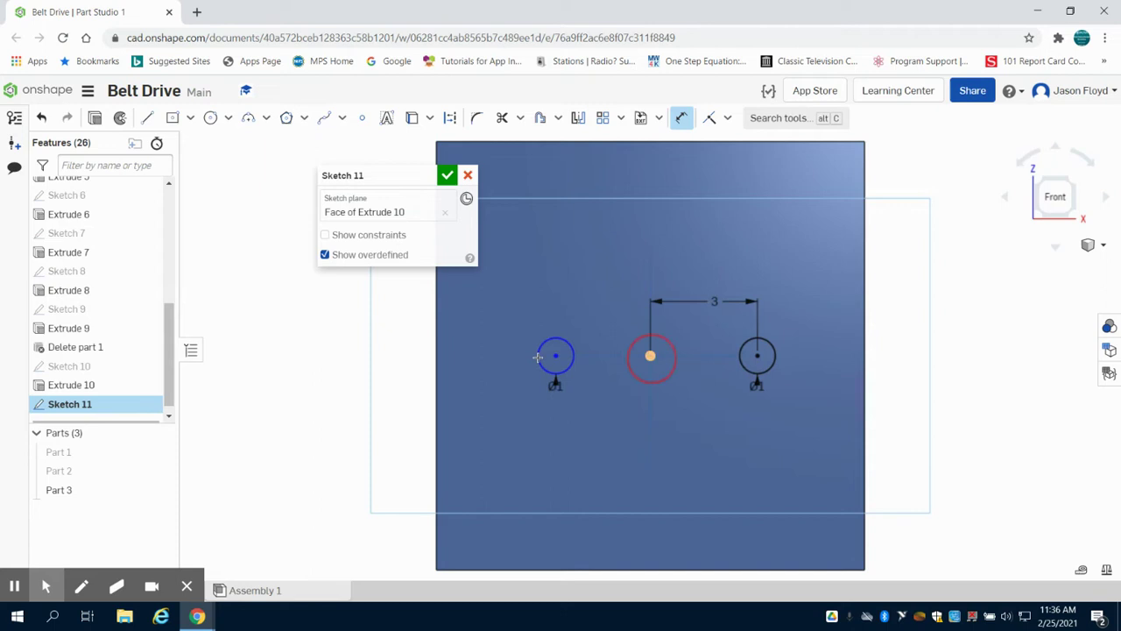
pyautogui.click(554, 354)
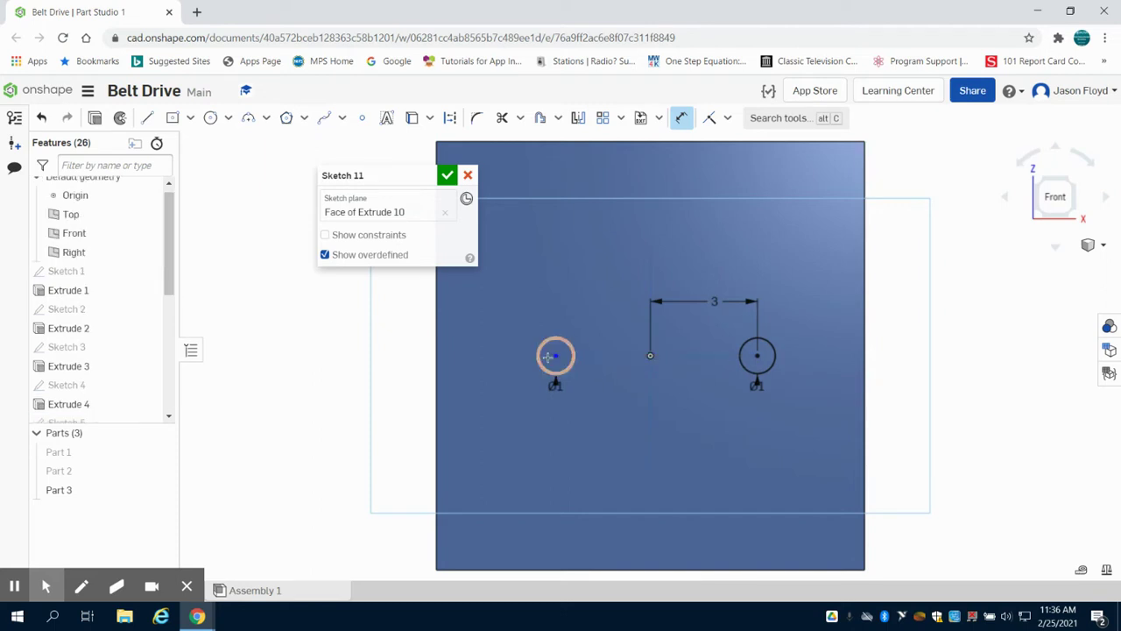
pyautogui.click(557, 307)
pyautogui.click(557, 307)
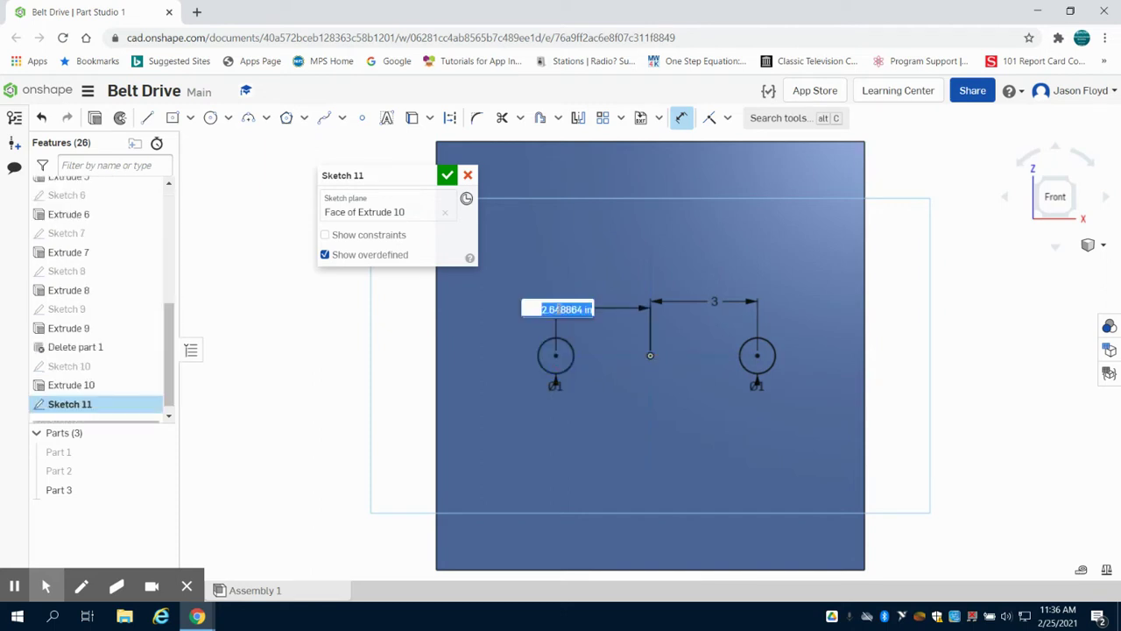
pyautogui.write('3')
pyautogui.press('Return')
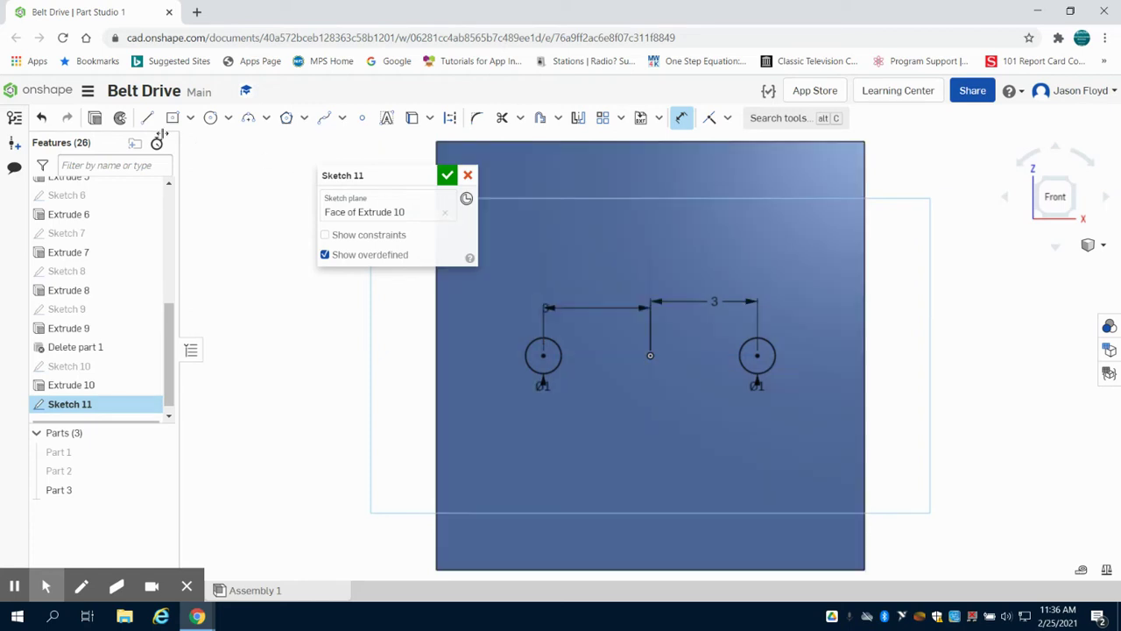
# - Extrude-remove Sketch 11 to cut two 1-inch holes, then view isometric
pyautogui.click(96, 119)
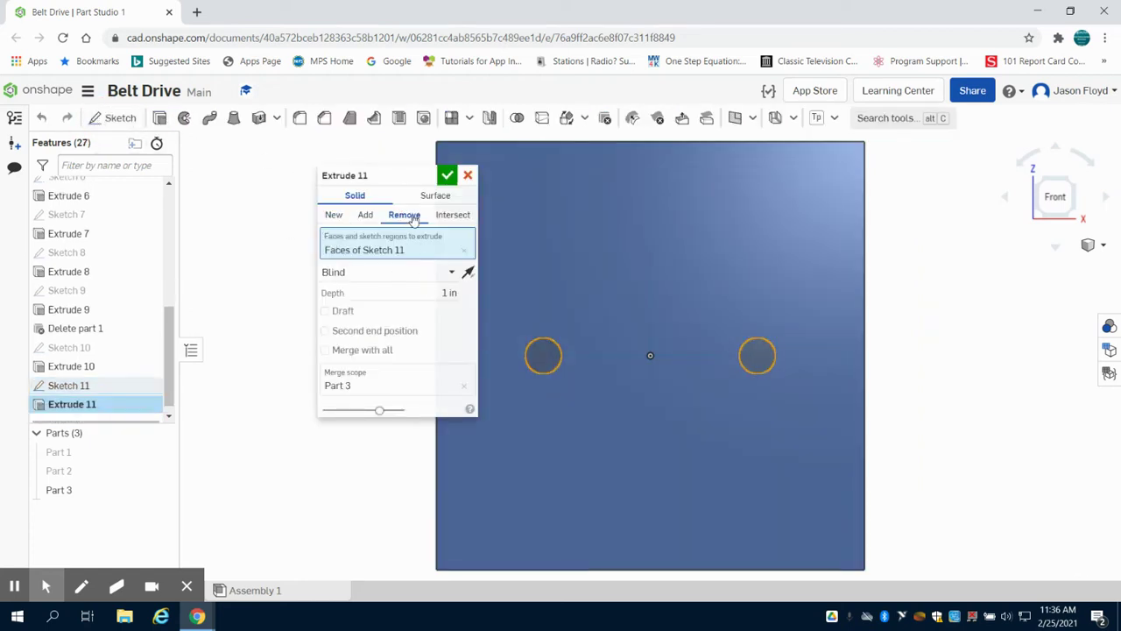
pyautogui.click(448, 175)
pyautogui.click(1075, 187)
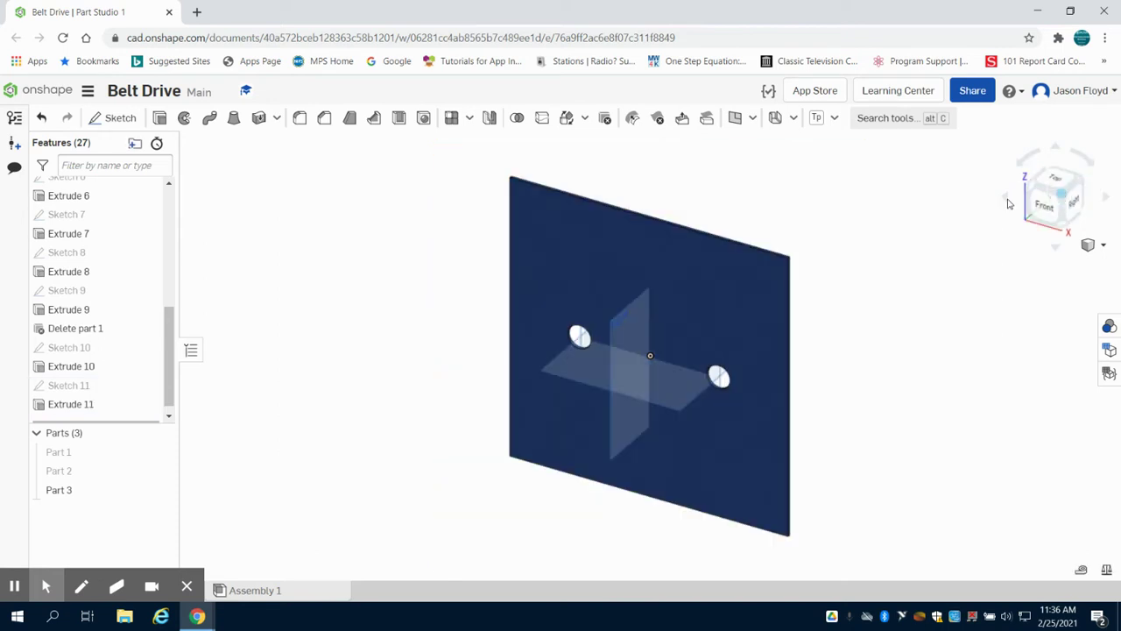
pyautogui.scroll(3, 656, 206)
pyautogui.scroll(-1, 654, 204)
pyautogui.scroll(-1, 652, 211)
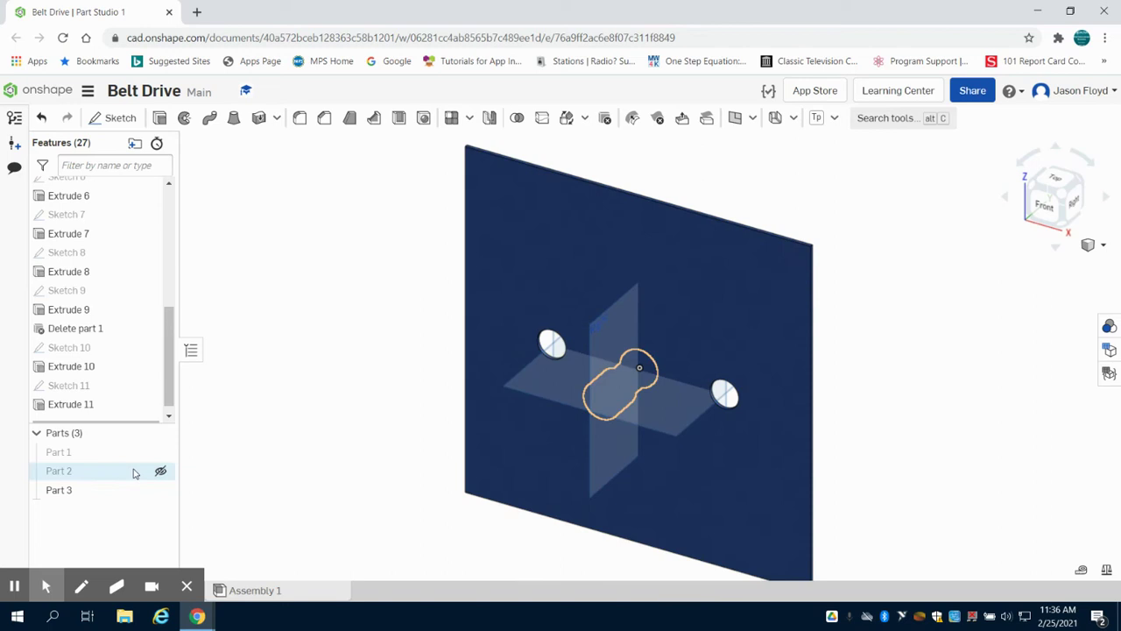
# - Hide Part 3 and start a new sketch on the Front plane, viewed head-on
pyautogui.click(160, 492)
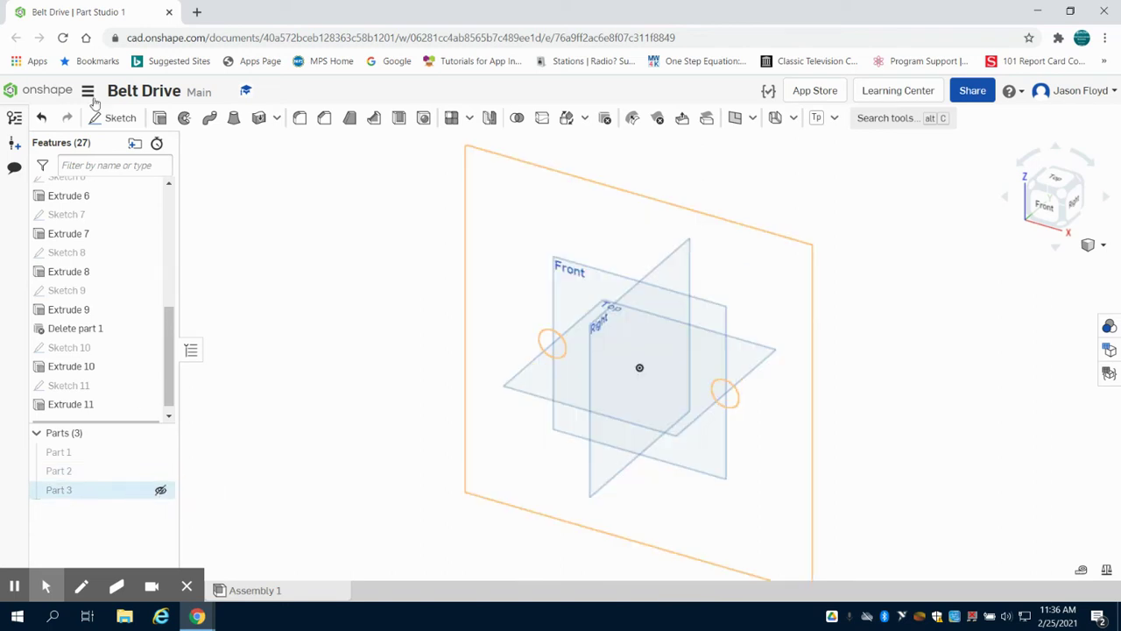
pyautogui.click(118, 117)
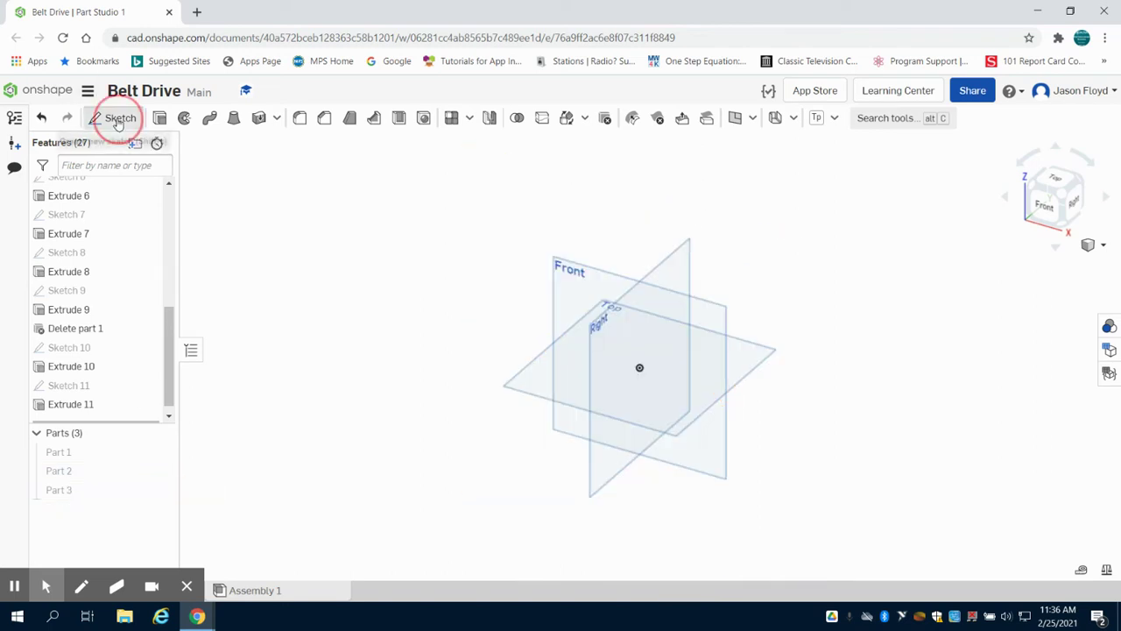
pyautogui.click(567, 295)
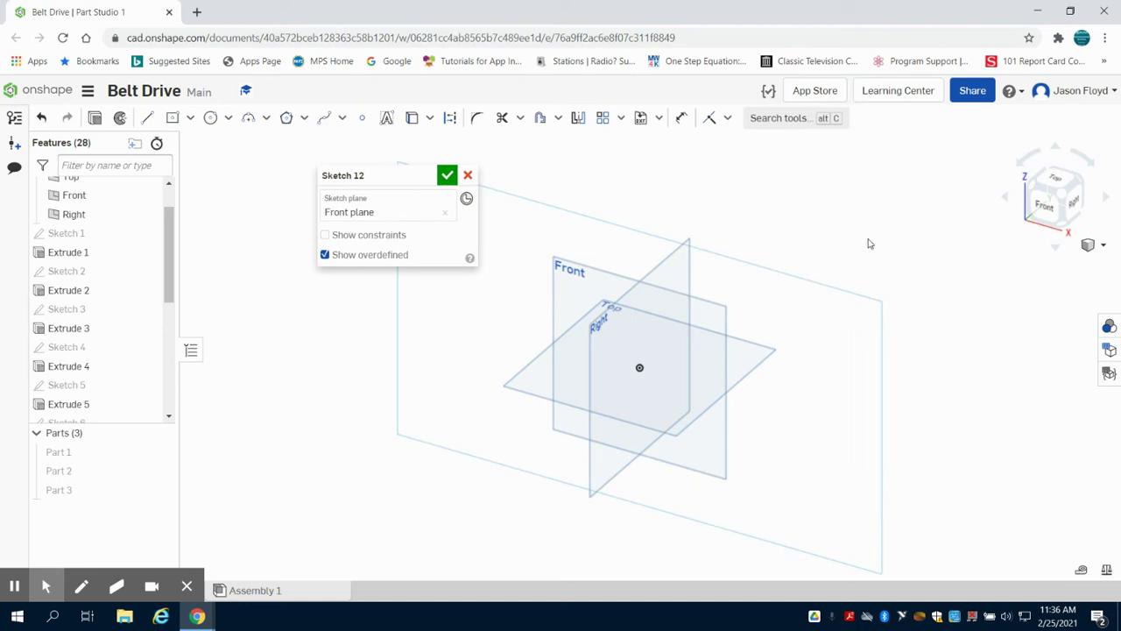
pyautogui.click(1051, 211)
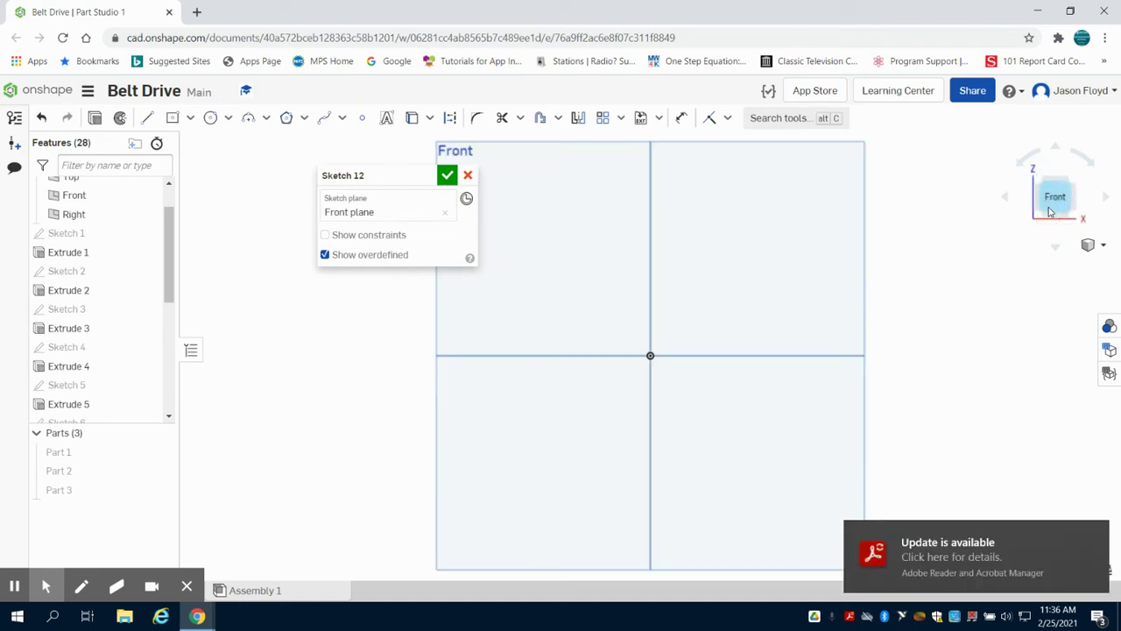
pyautogui.click(1095, 535)
pyautogui.moveTo(373, 176); pyautogui.dragTo(310, 171)
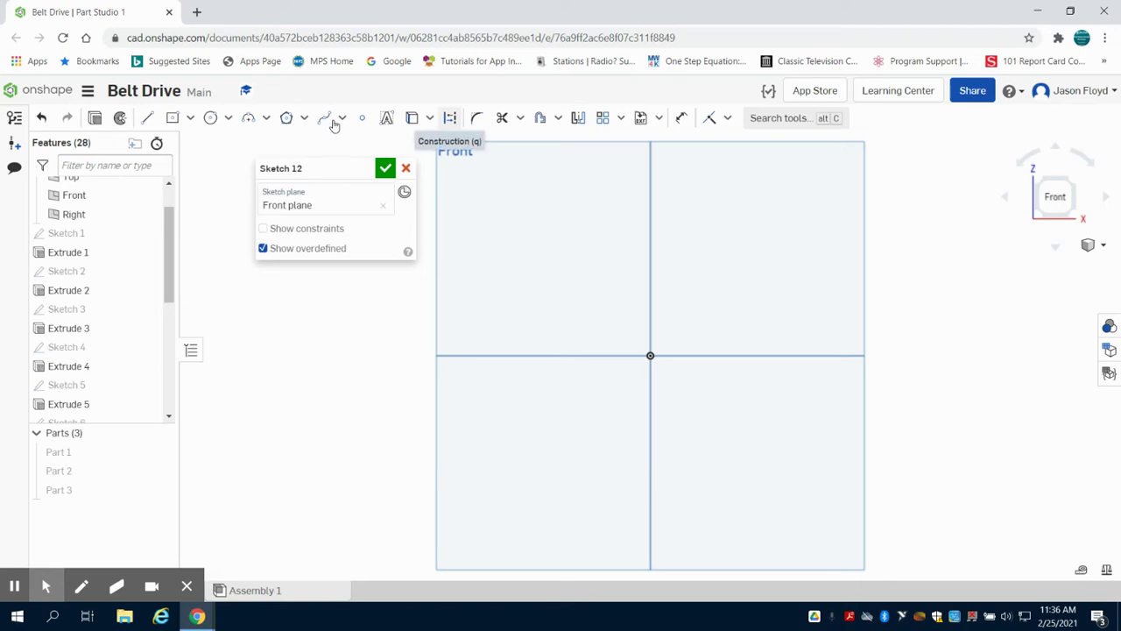
# - Draw a 6 in horizontal construction line through the origin
pyautogui.click(146, 117)
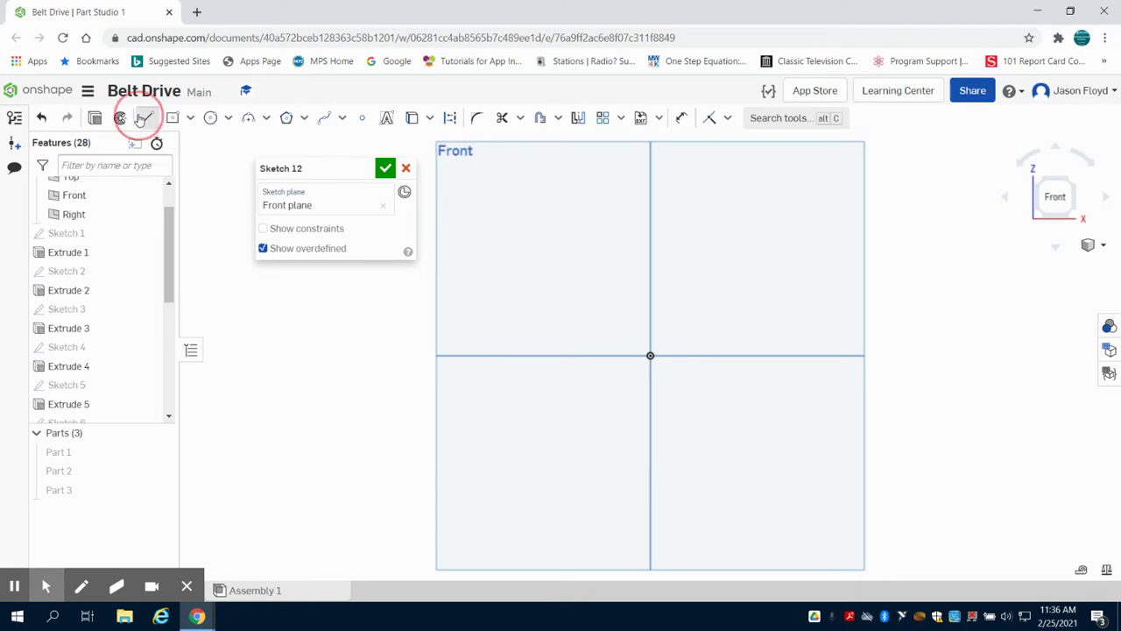
pyautogui.click(451, 119)
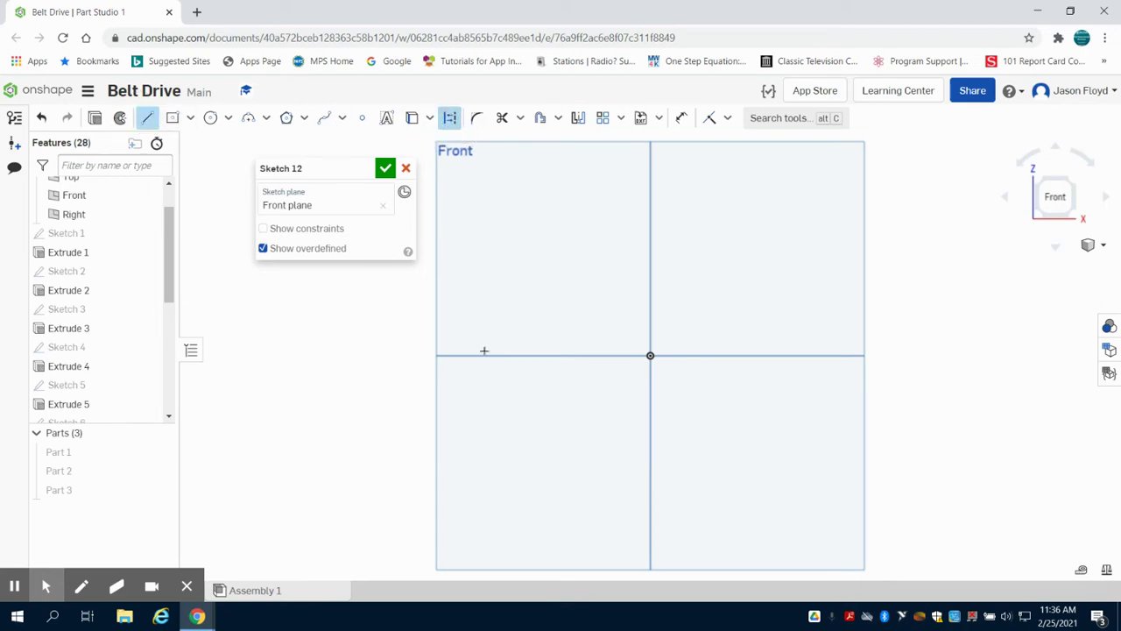
pyautogui.click(523, 354)
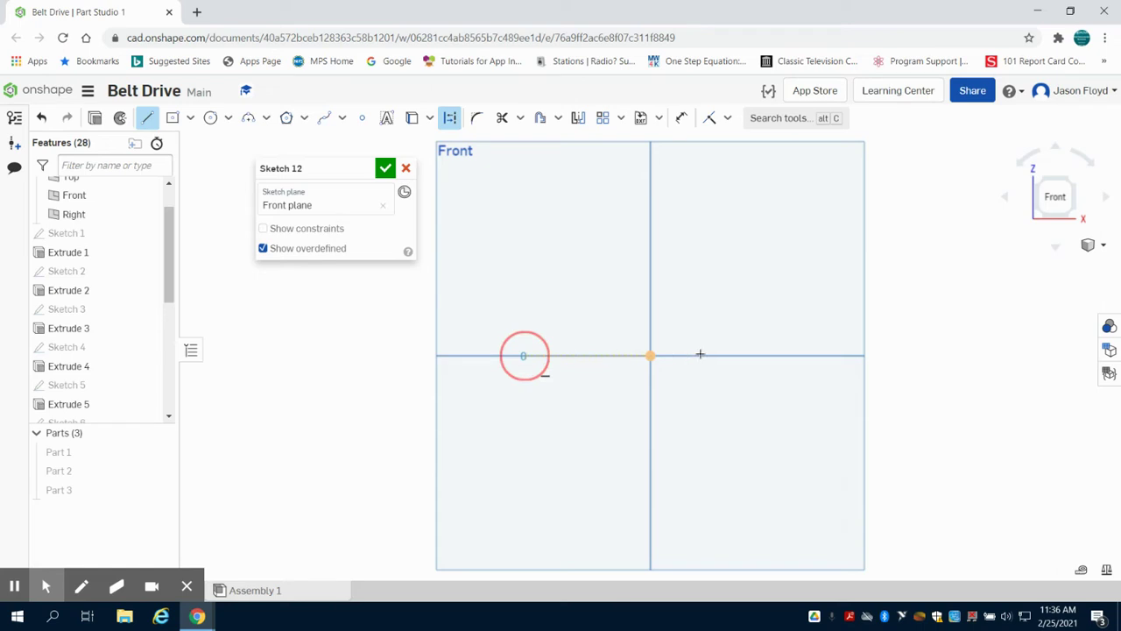
pyautogui.click(762, 356)
pyautogui.write('6')
pyautogui.press('Return')
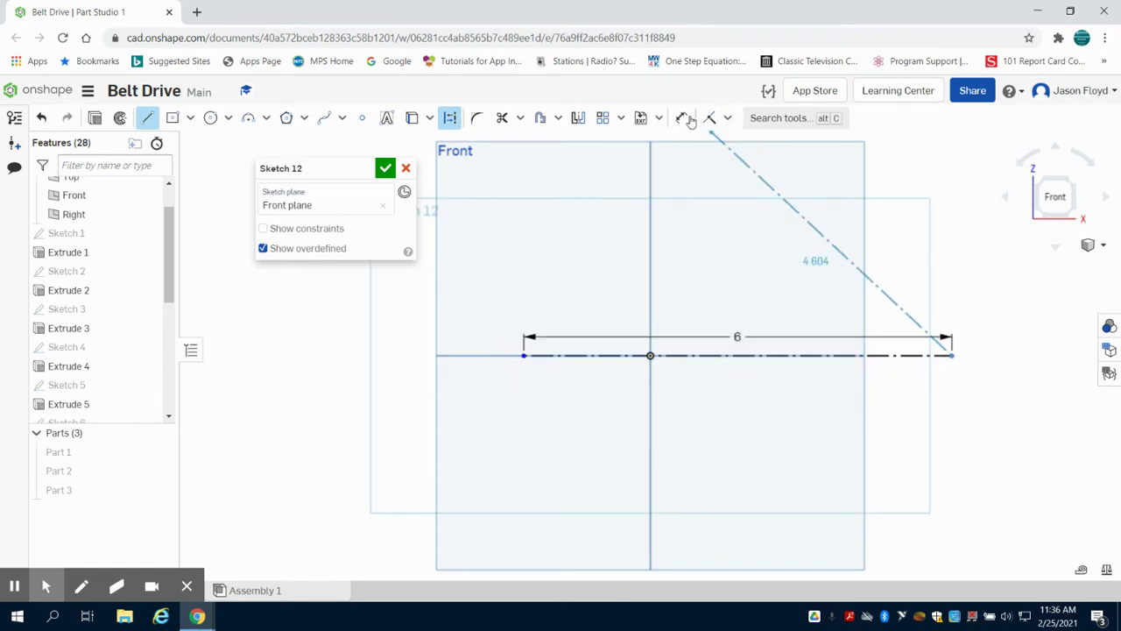
# - Dimension the line's right endpoint 3 in from the vertical axis
pyautogui.press('d')
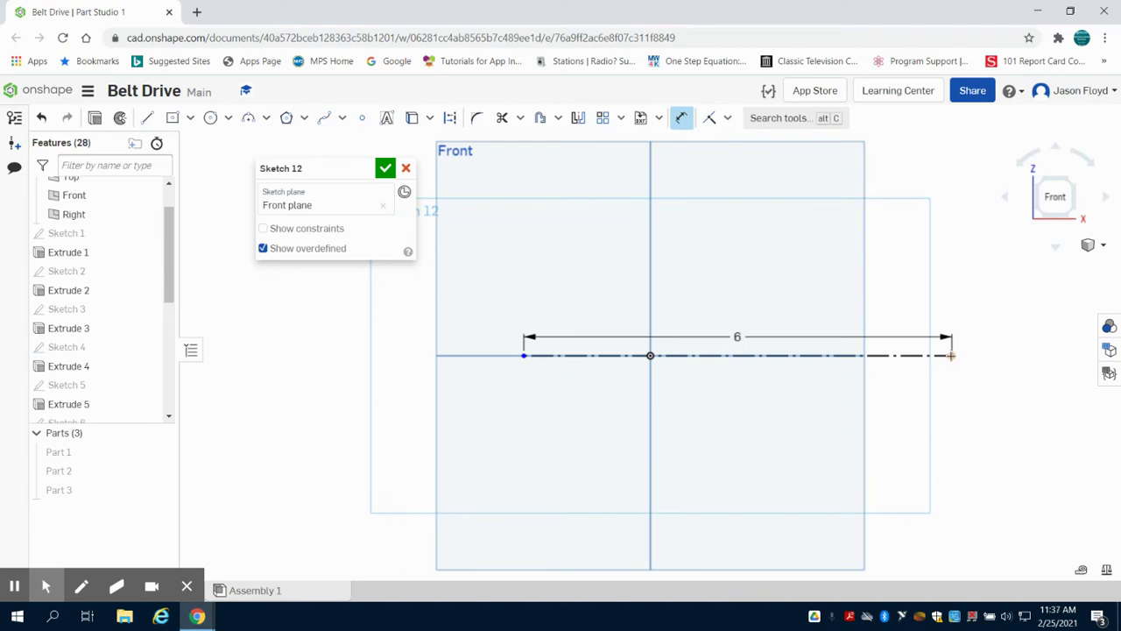
pyautogui.click(951, 356)
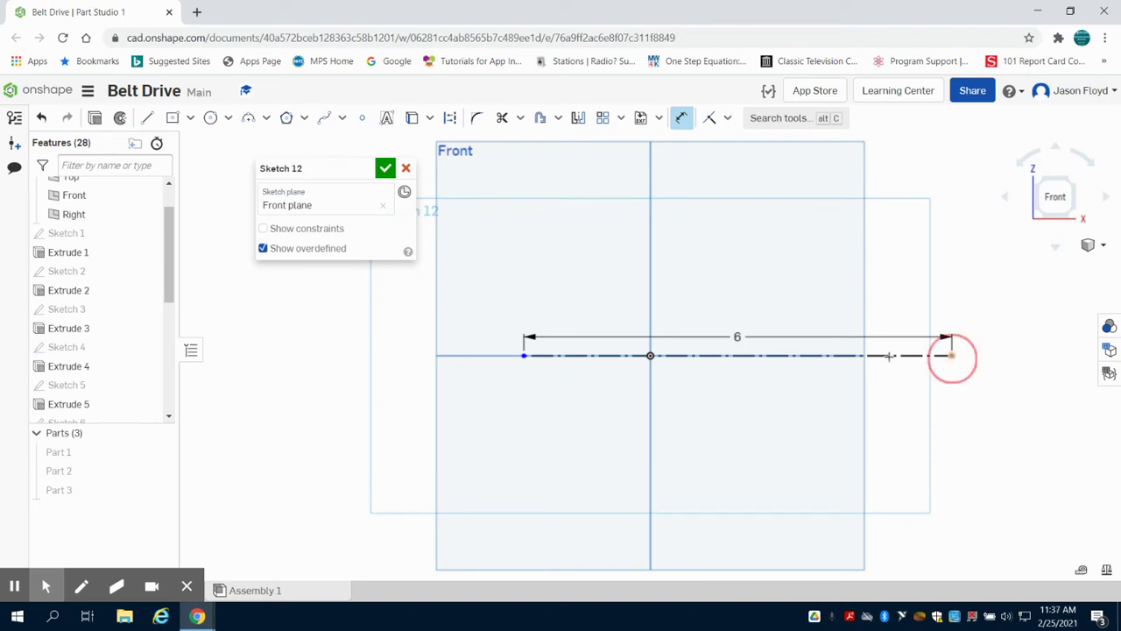
pyautogui.click(652, 322)
pyautogui.click(765, 289)
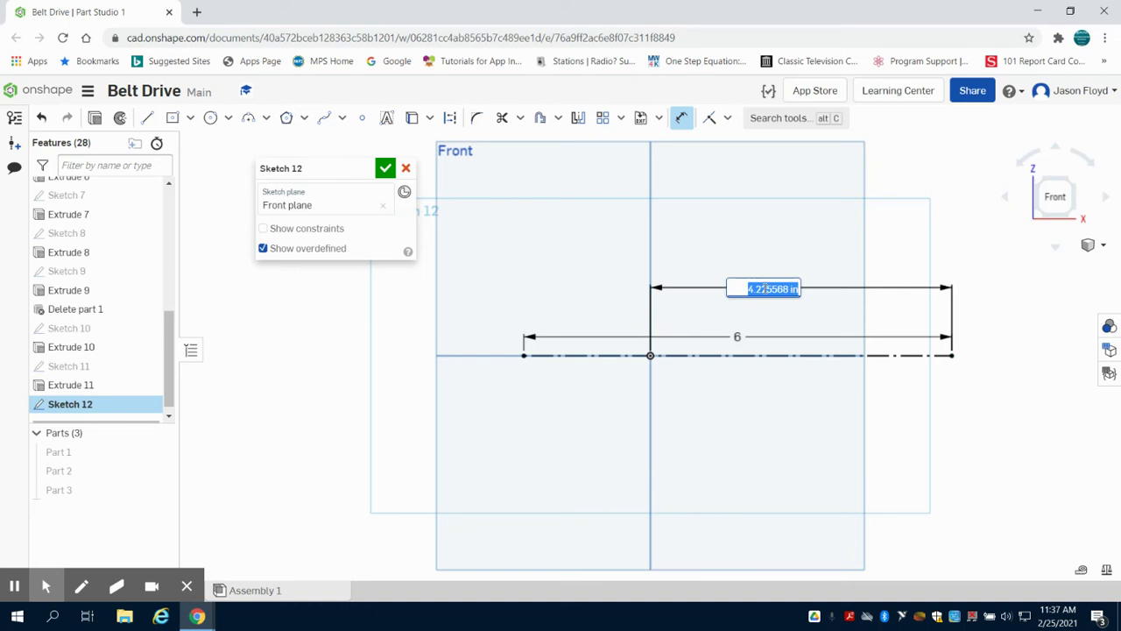
pyautogui.write('3')
pyautogui.press('Return')
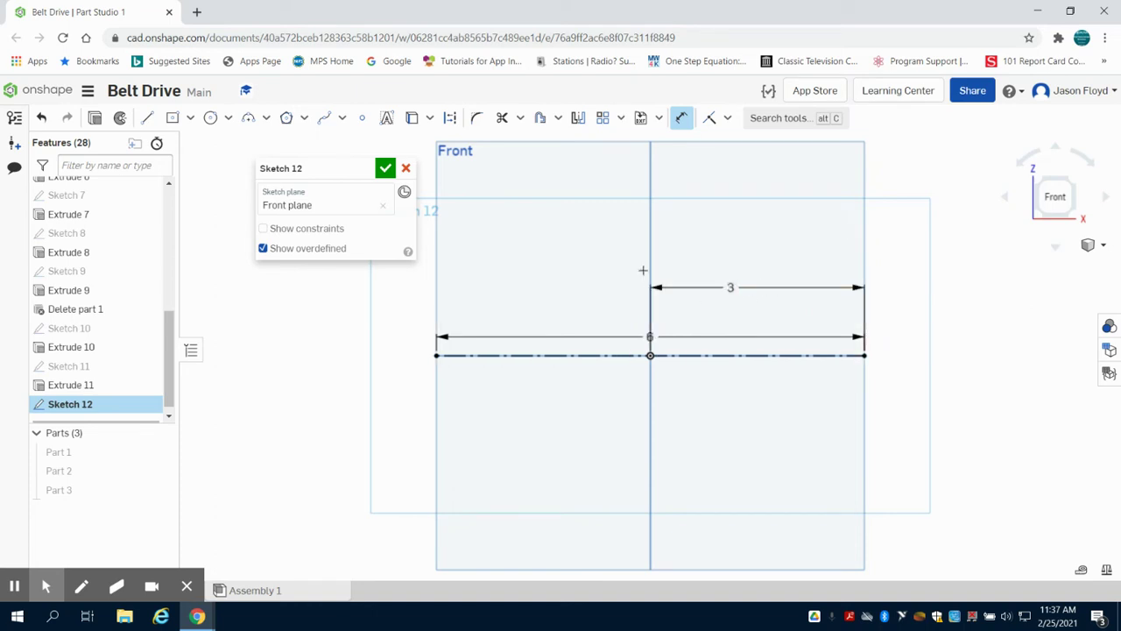
# - Draw a slot around the construction line, try width 3, then undo it
pyautogui.click(560, 117)
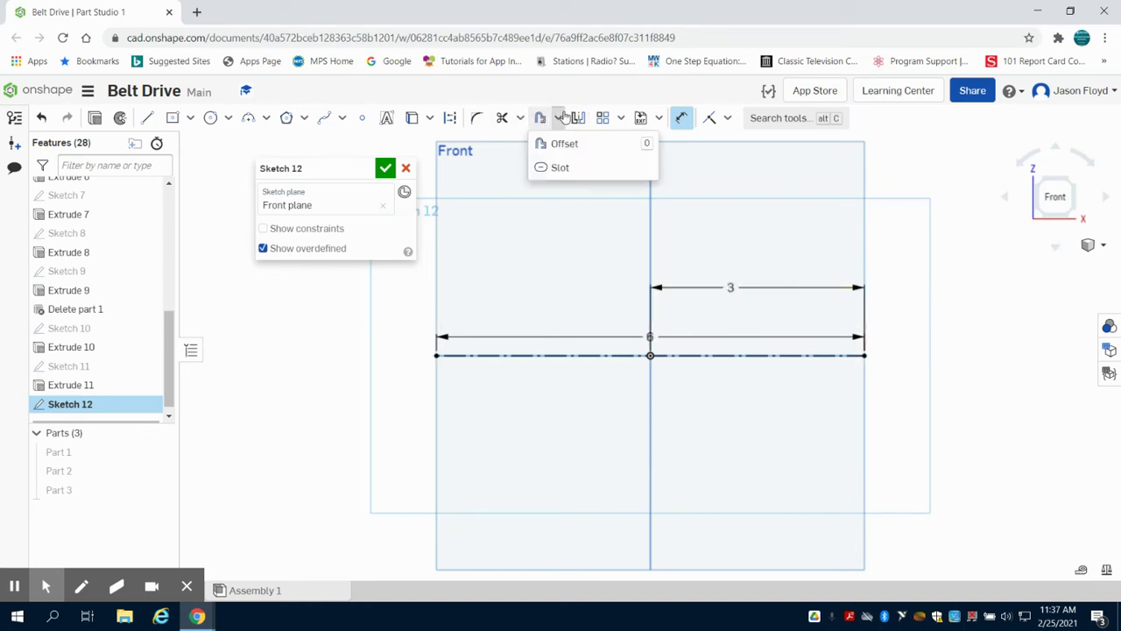
pyautogui.click(566, 167)
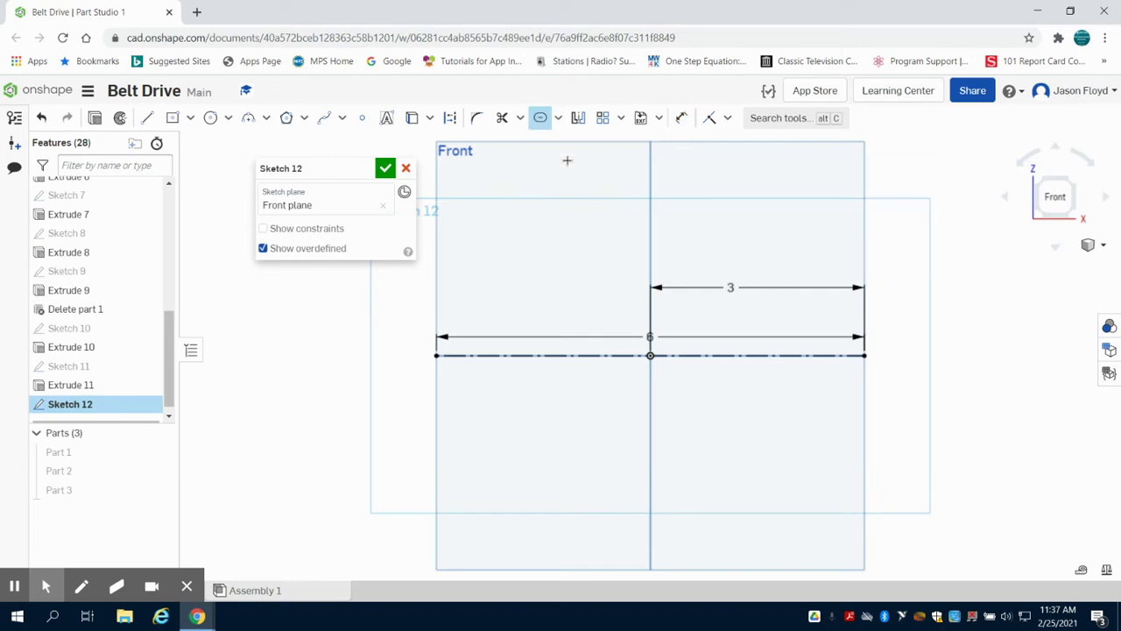
pyautogui.click(610, 354)
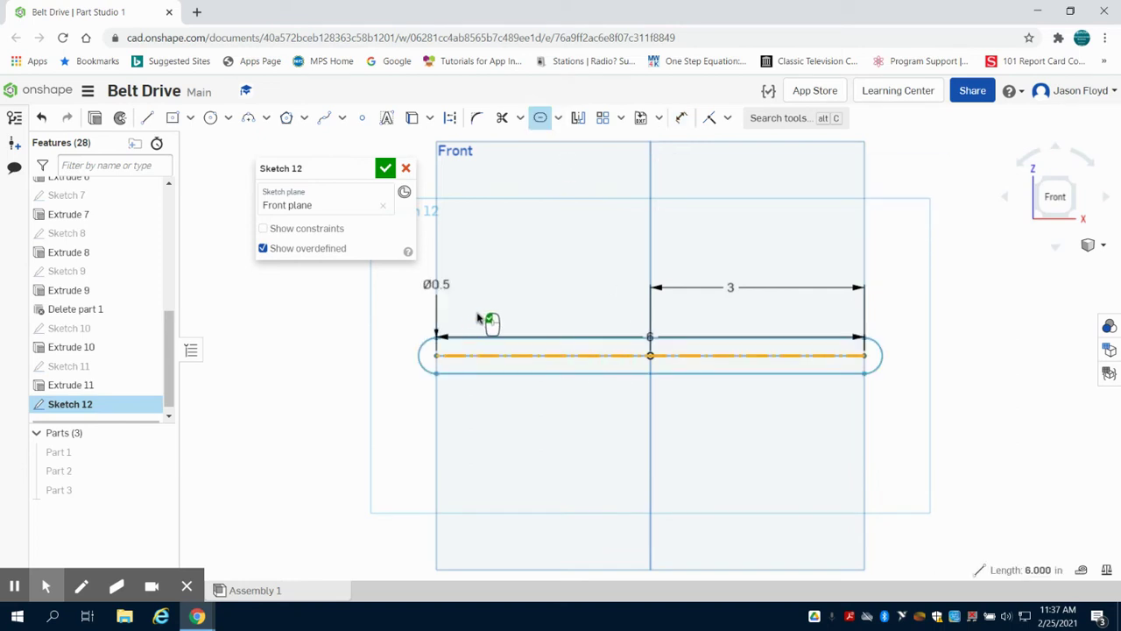
pyautogui.doubleClick(436, 283)
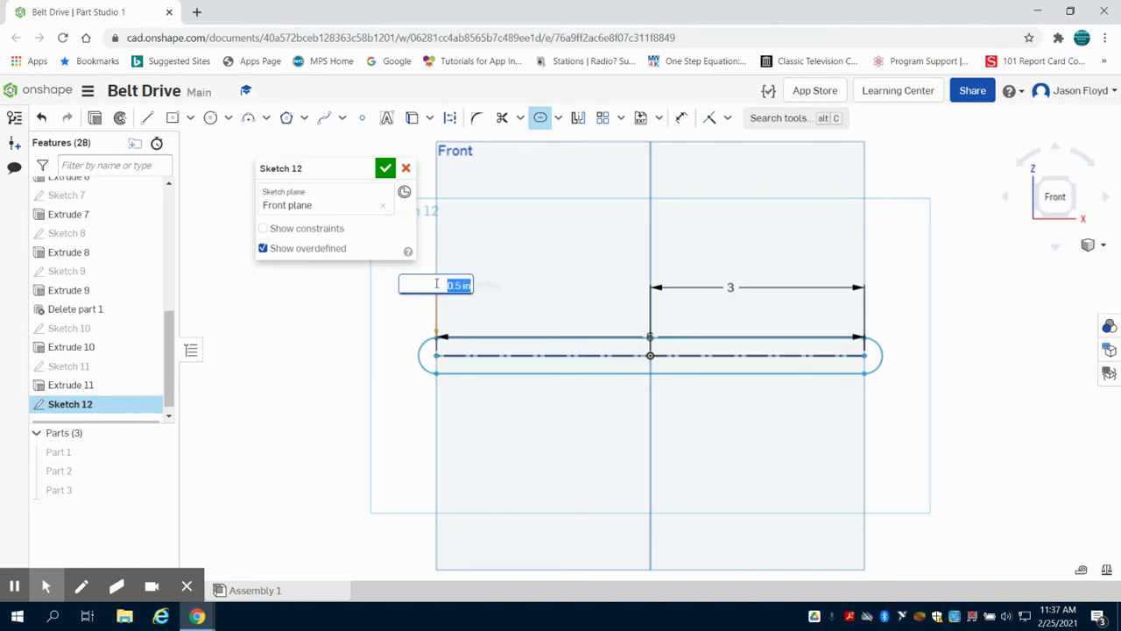
pyautogui.write('3.2')
pyautogui.press('Return')
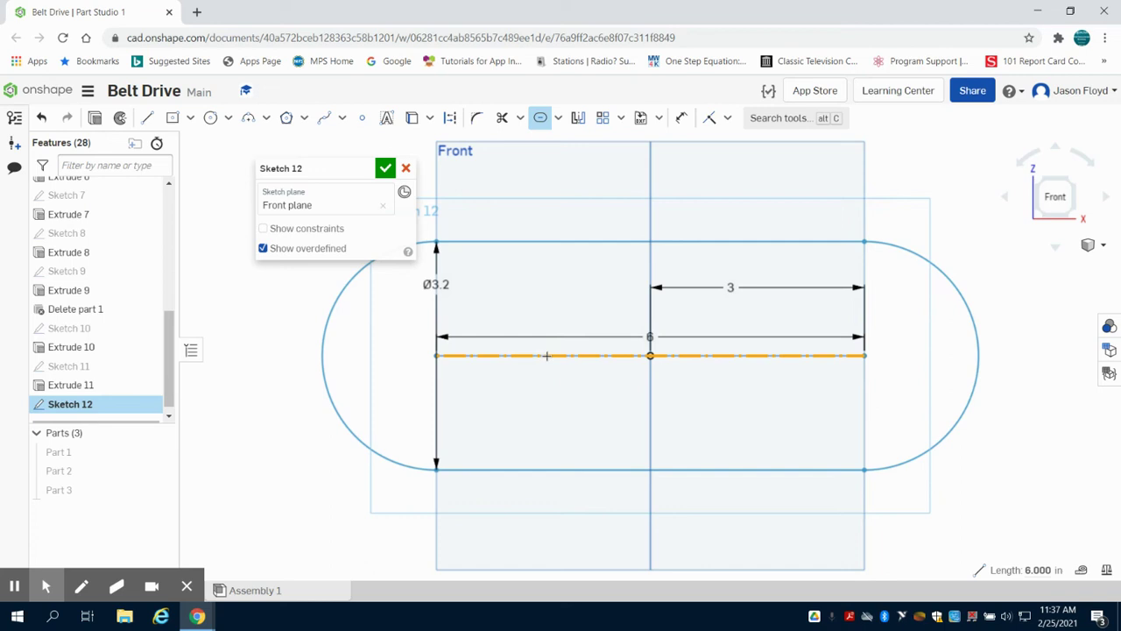
pyautogui.hotkey('ctrl', 'z')
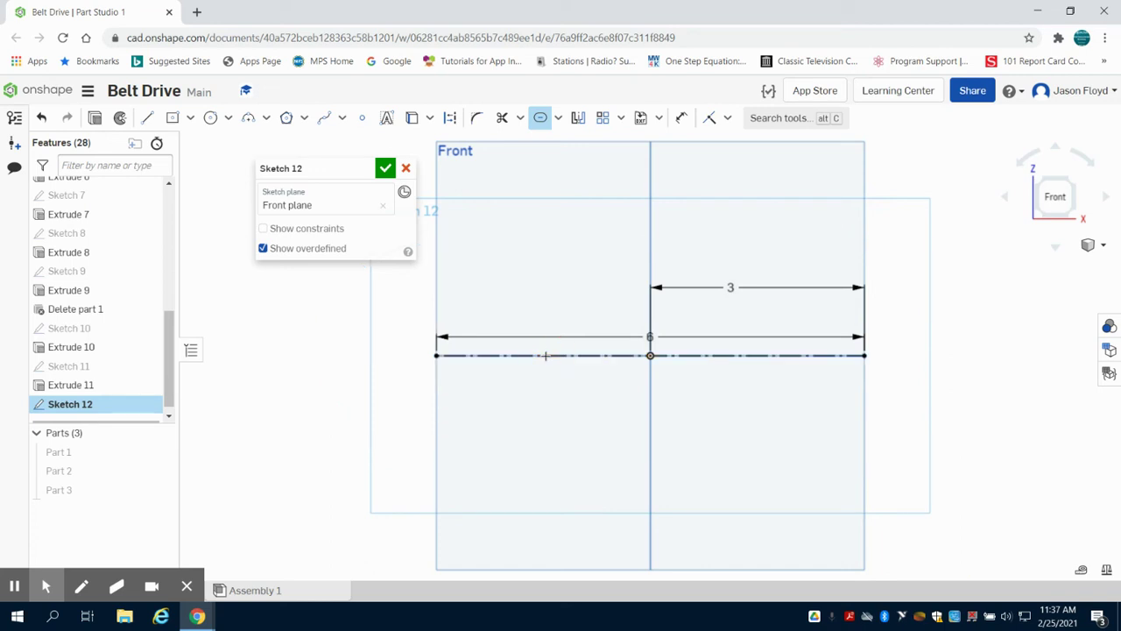
# - Recreate the slot around the centreline and select its corner line and centreline
pyautogui.click(545, 355)
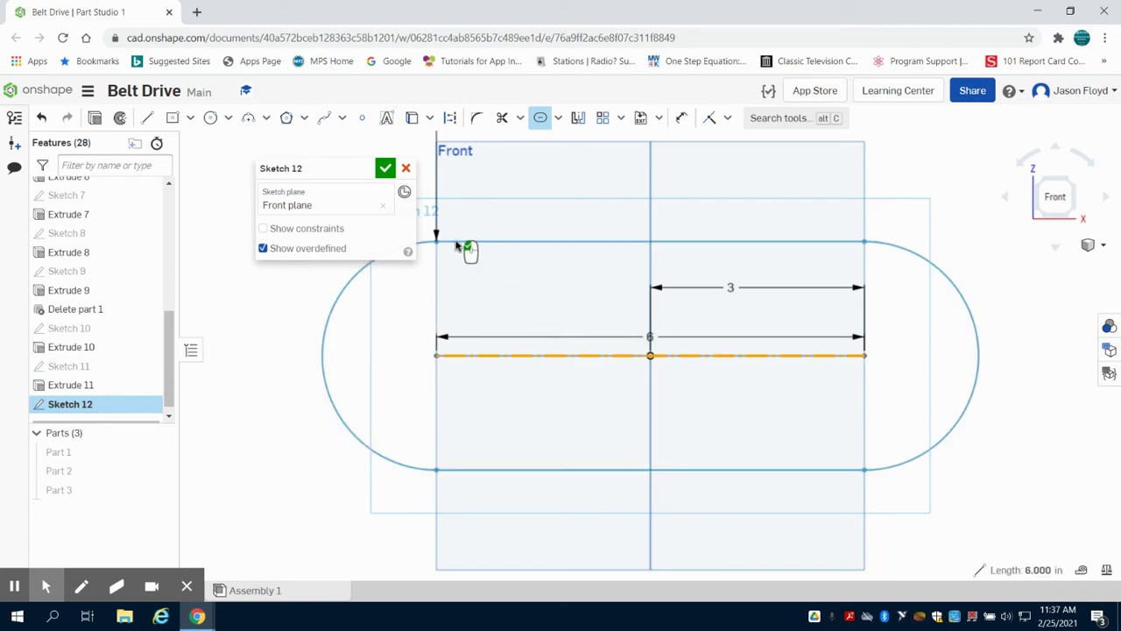
pyautogui.moveTo(319, 168); pyautogui.dragTo(227, 170)
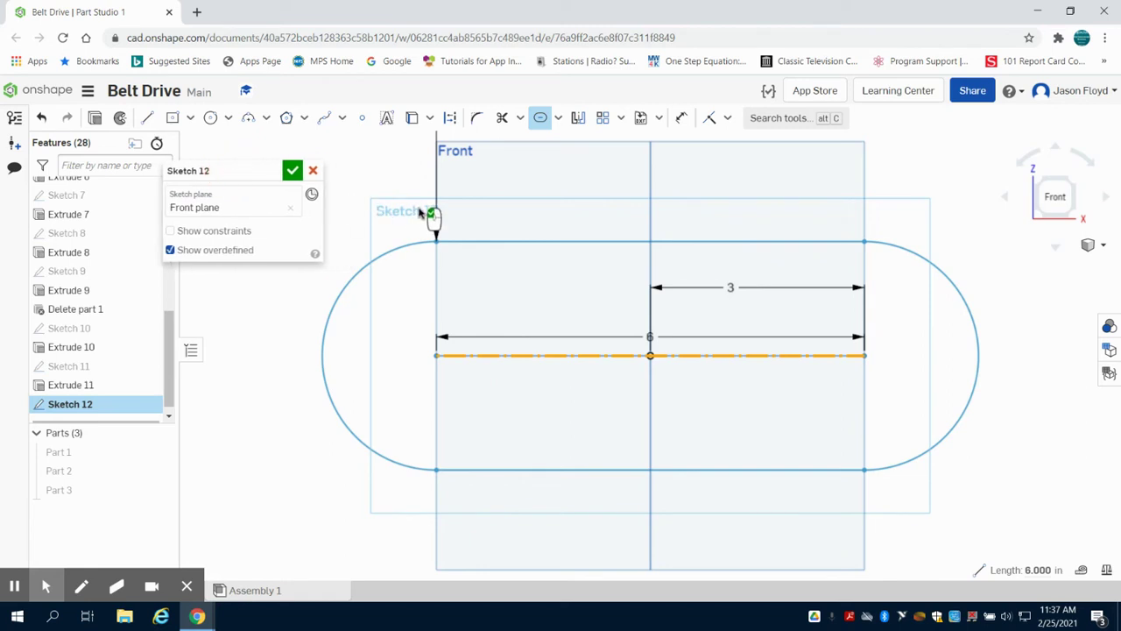
pyautogui.click(433, 246)
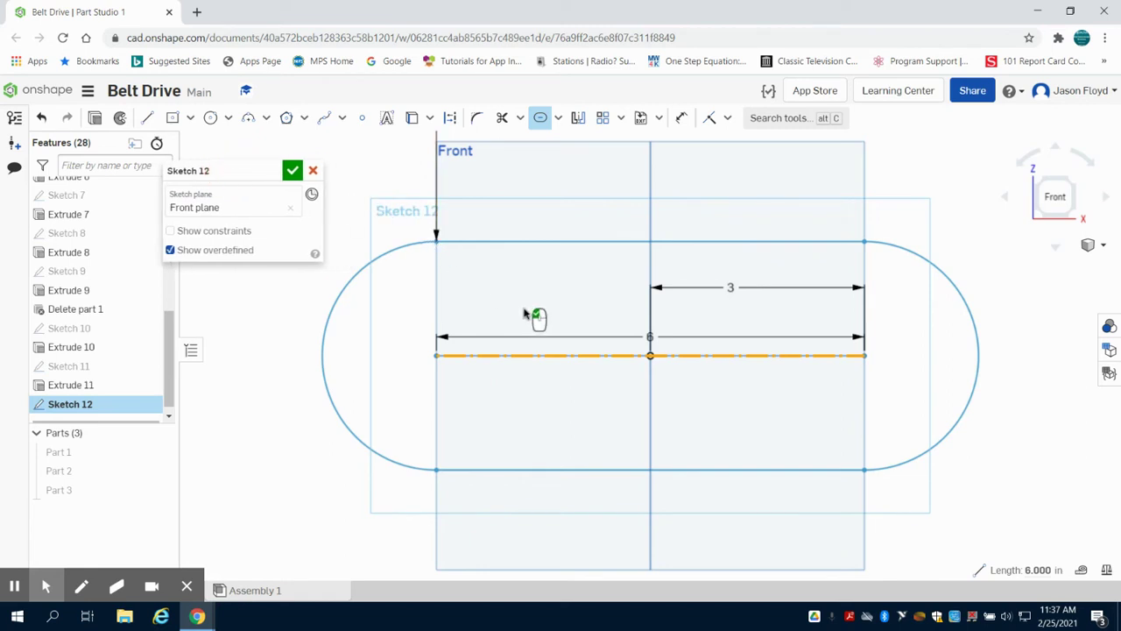
pyautogui.click(565, 354)
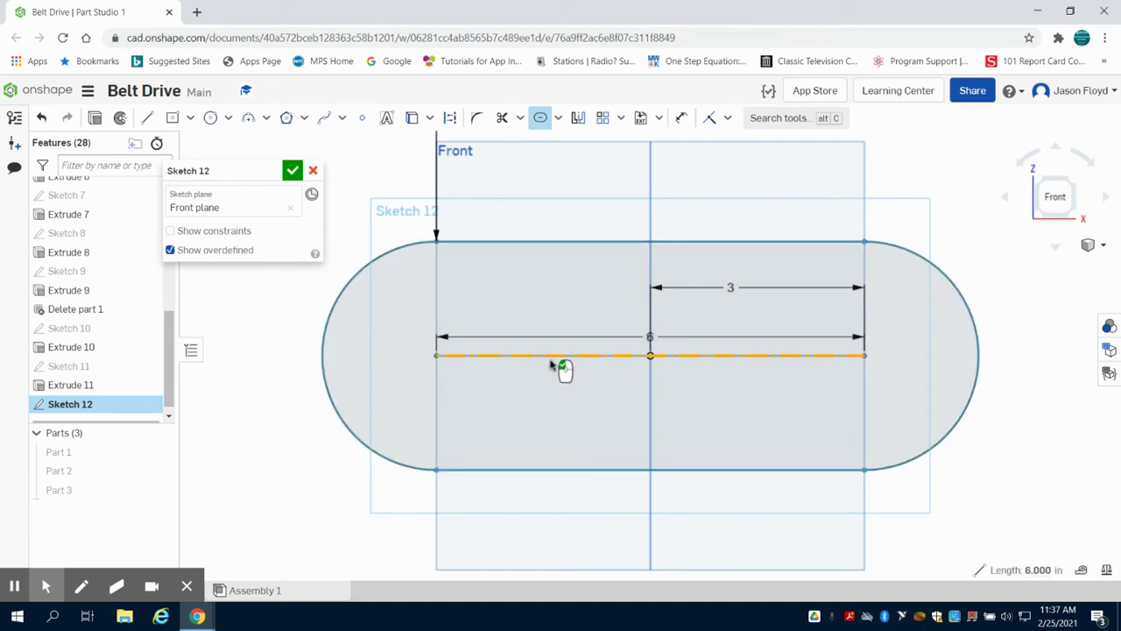
# - Make the centreline construction and change the slot's Ø3.2 end diameter to 3
pyautogui.click(539, 117)
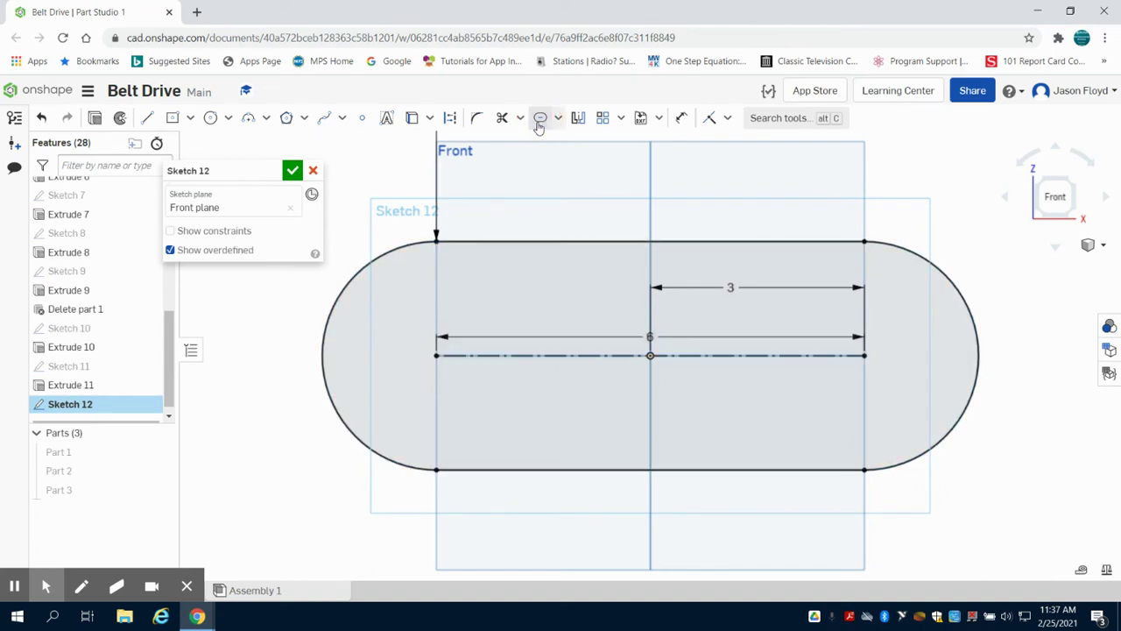
pyautogui.scroll(-3, 434, 155)
pyautogui.scroll(-3, 438, 151)
pyautogui.scroll(1, 448, 144)
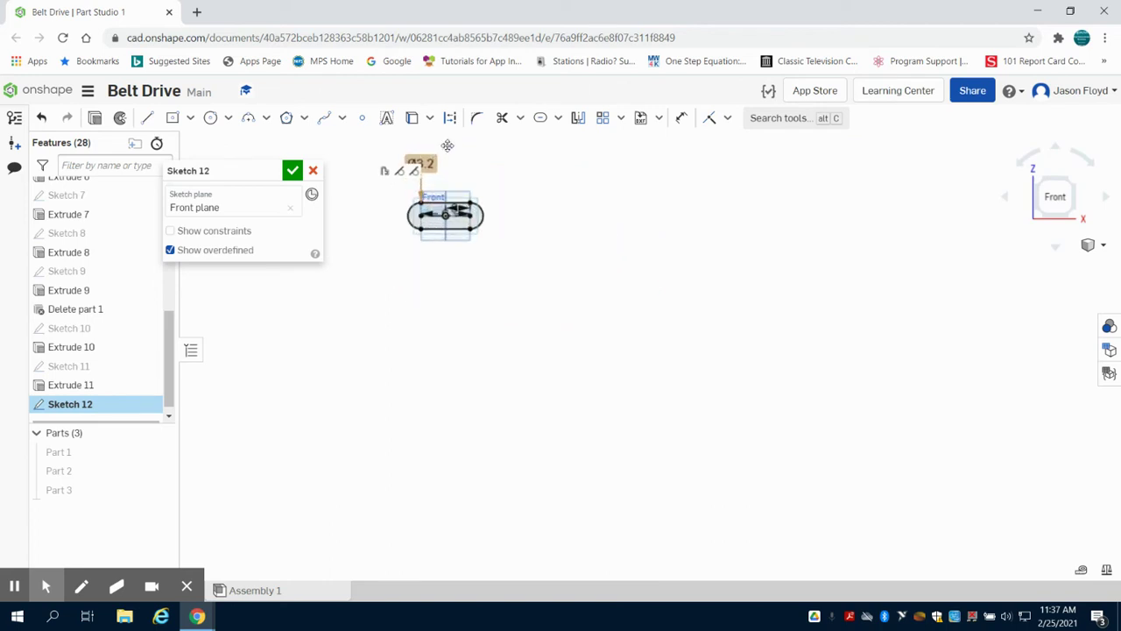
pyautogui.scroll(3, 448, 145)
pyautogui.doubleClick(403, 180)
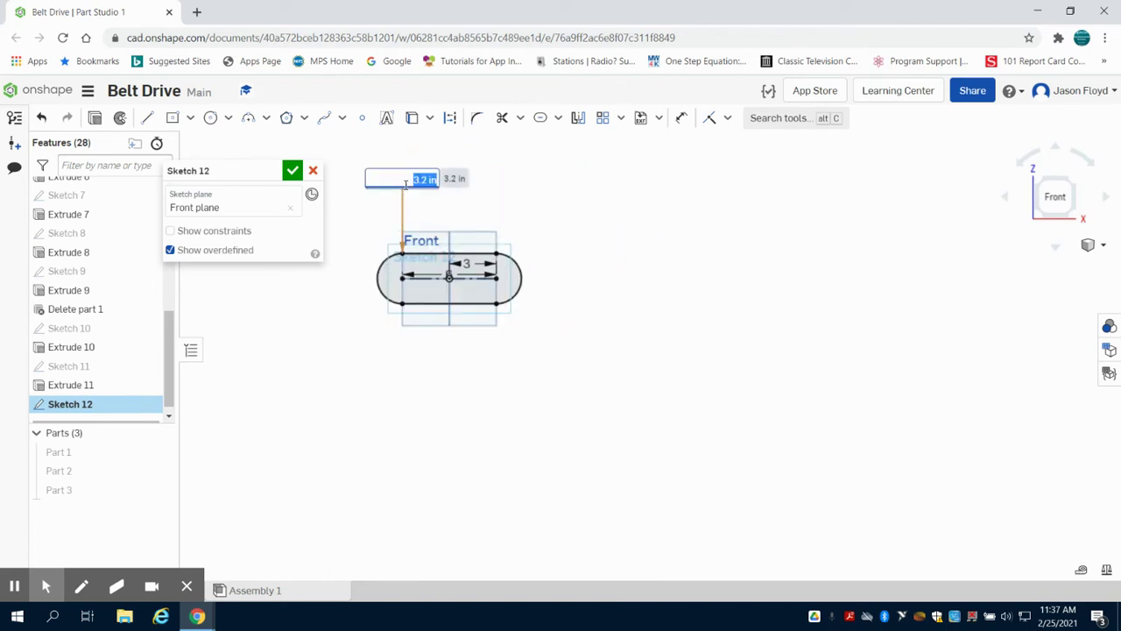
pyautogui.write('3')
pyautogui.press('Return')
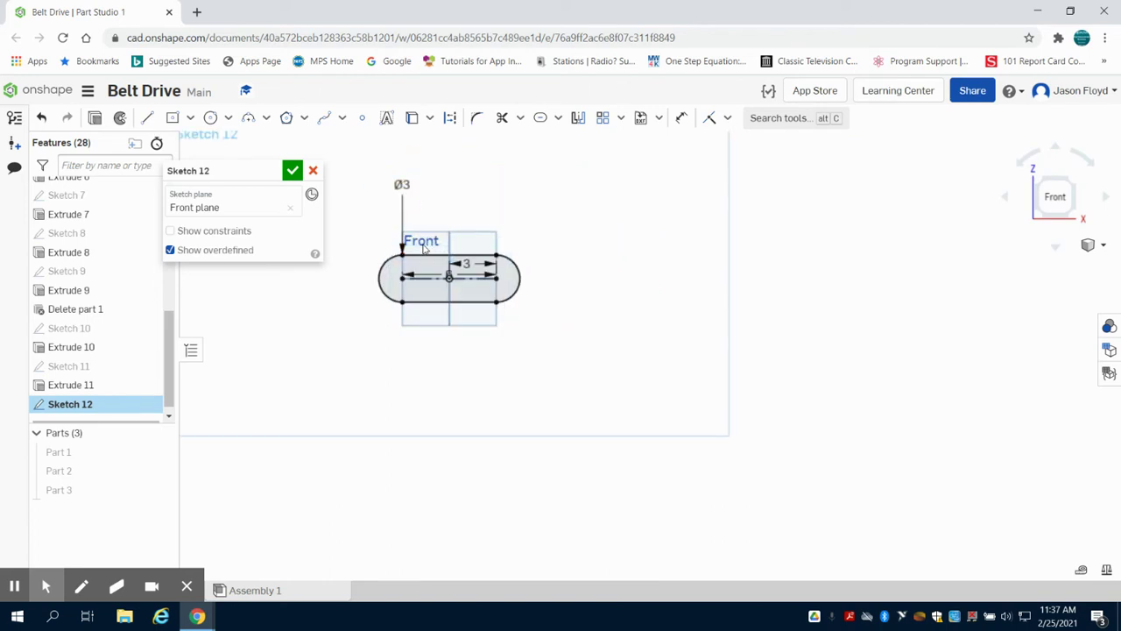
pyautogui.scroll(5, 438, 255)
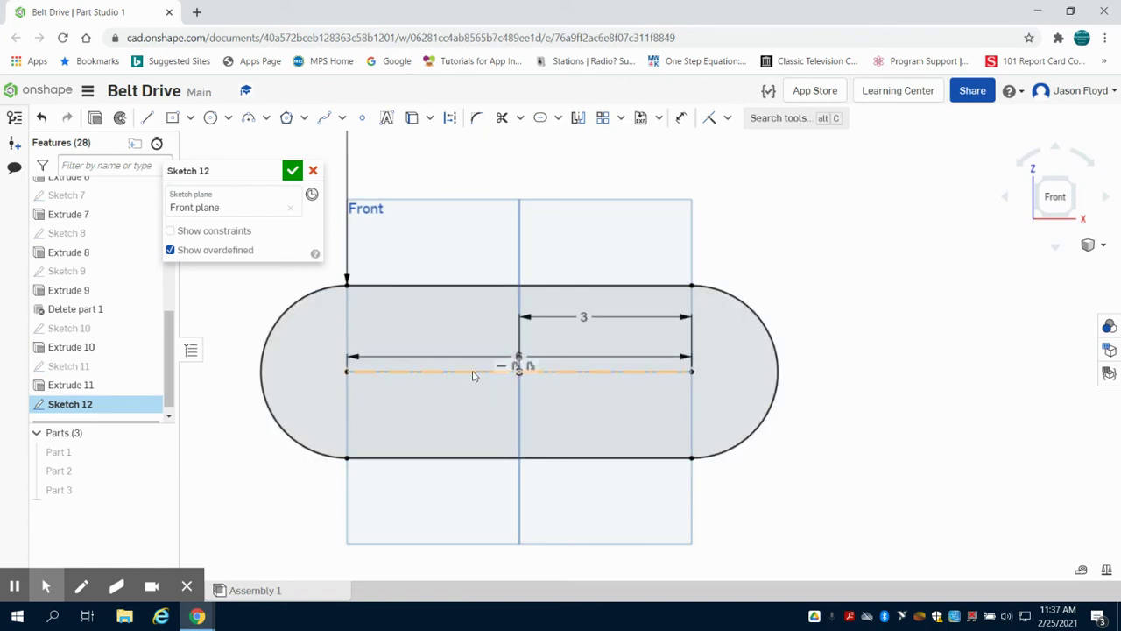
# - Offset the slot to a slightly larger outline just outside it
pyautogui.click(538, 119)
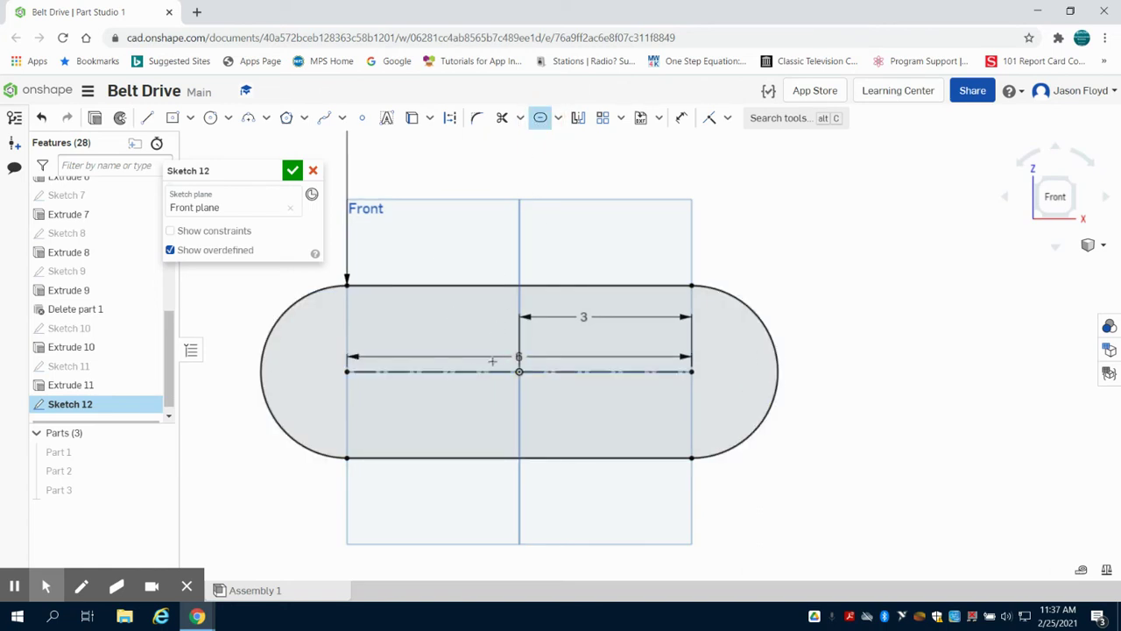
pyautogui.click(492, 368)
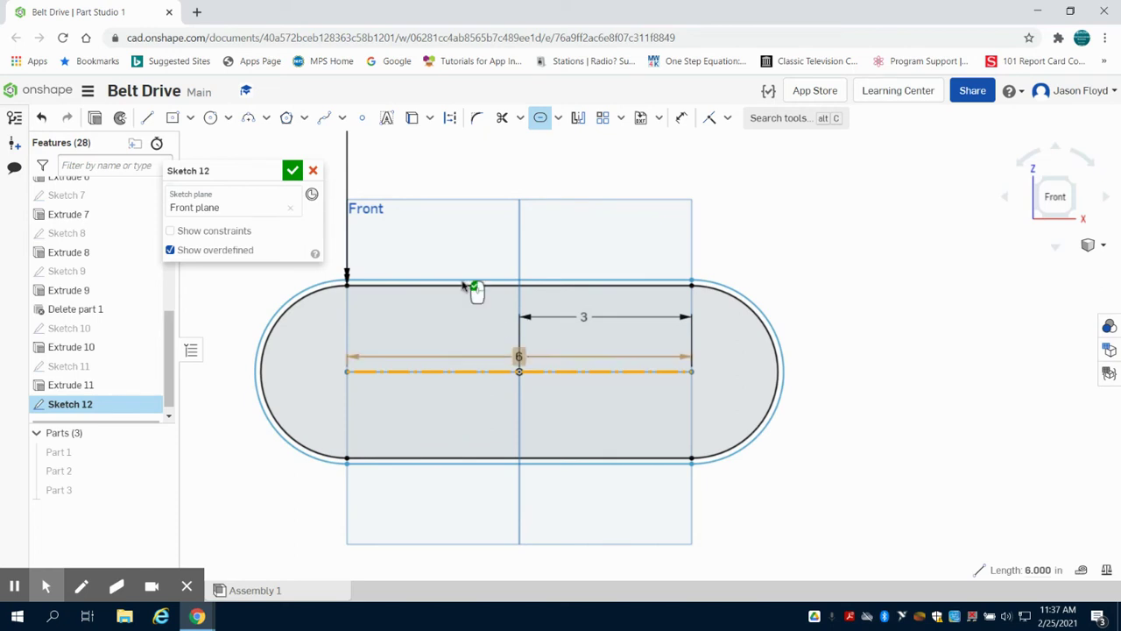
pyautogui.click(418, 249)
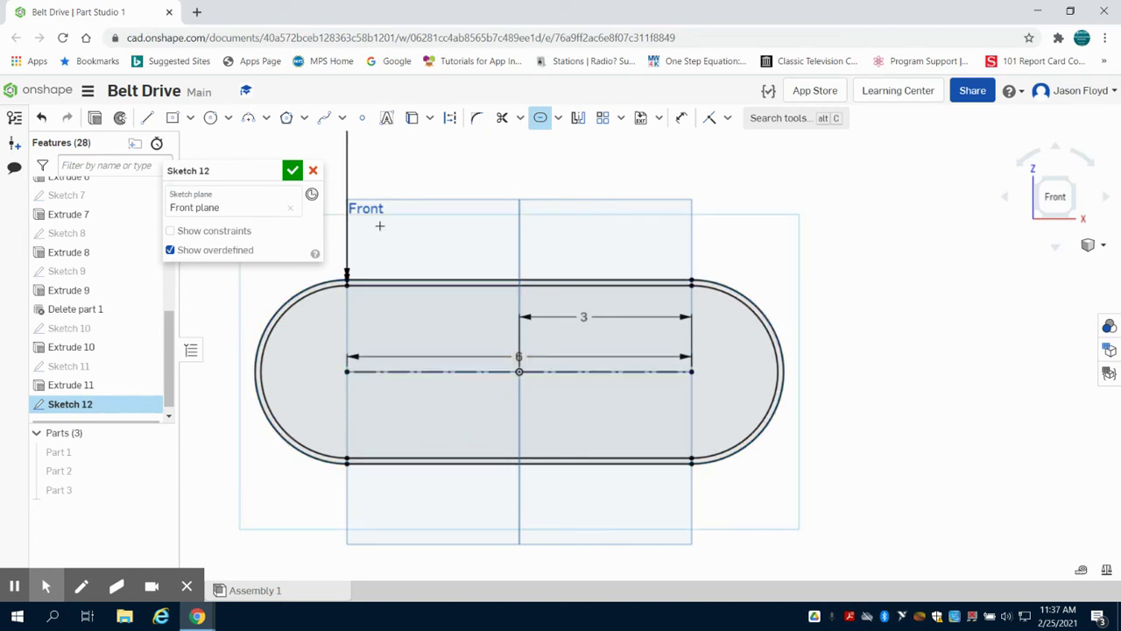
pyautogui.scroll(-3, 368, 158)
pyautogui.scroll(-3, 372, 136)
pyautogui.scroll(3, 368, 134)
pyautogui.scroll(3, 368, 134)
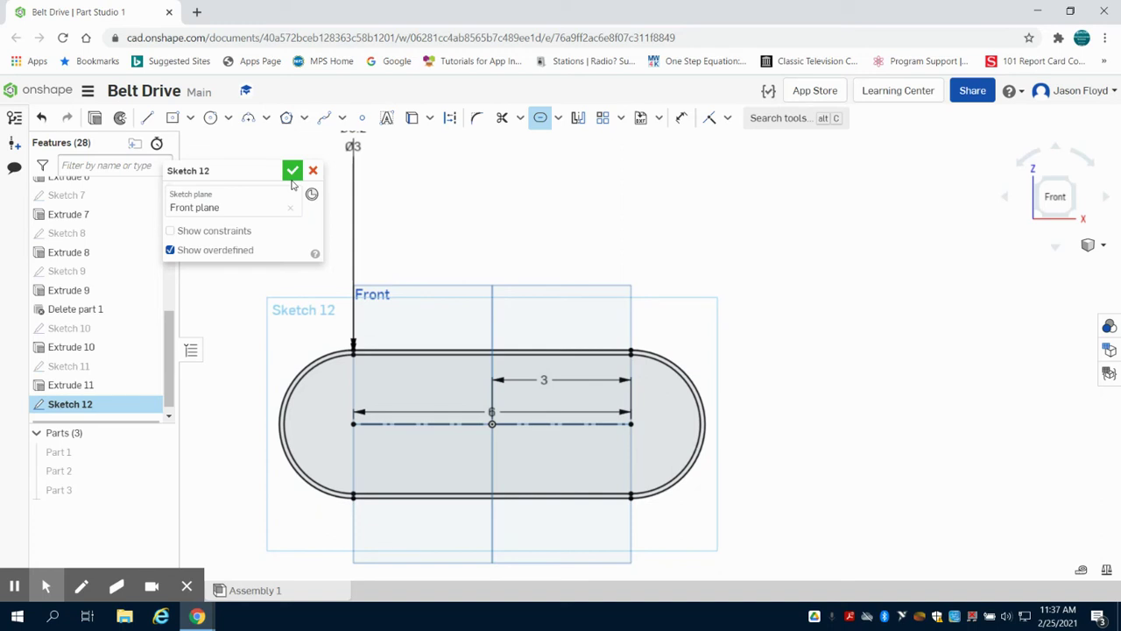
# - Close Sketch 12 and extrude the ring between the outlines 1 in into Part 4
pyautogui.click(96, 118)
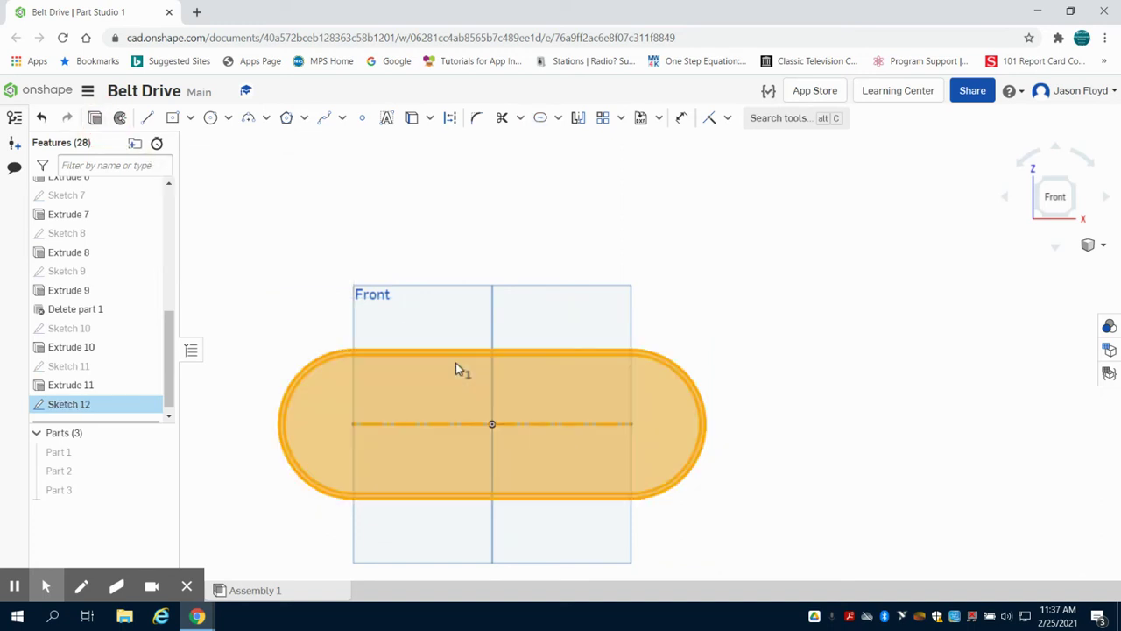
pyautogui.hotkey('shift', 'e')
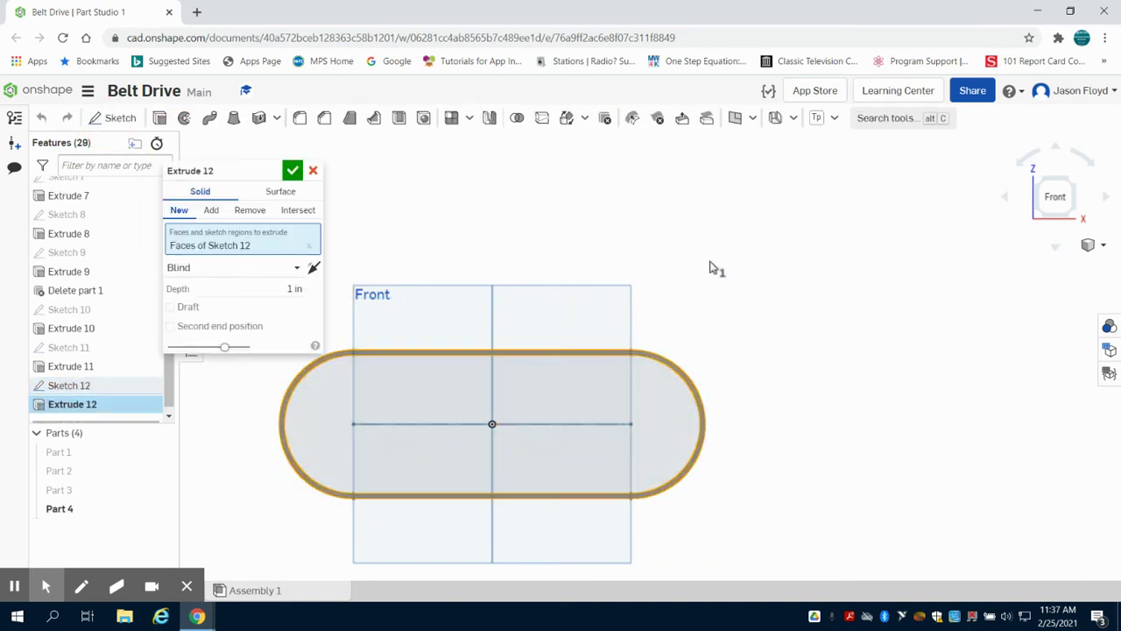
pyautogui.moveTo(708, 268); pyautogui.dragTo(700, 300, button='right')
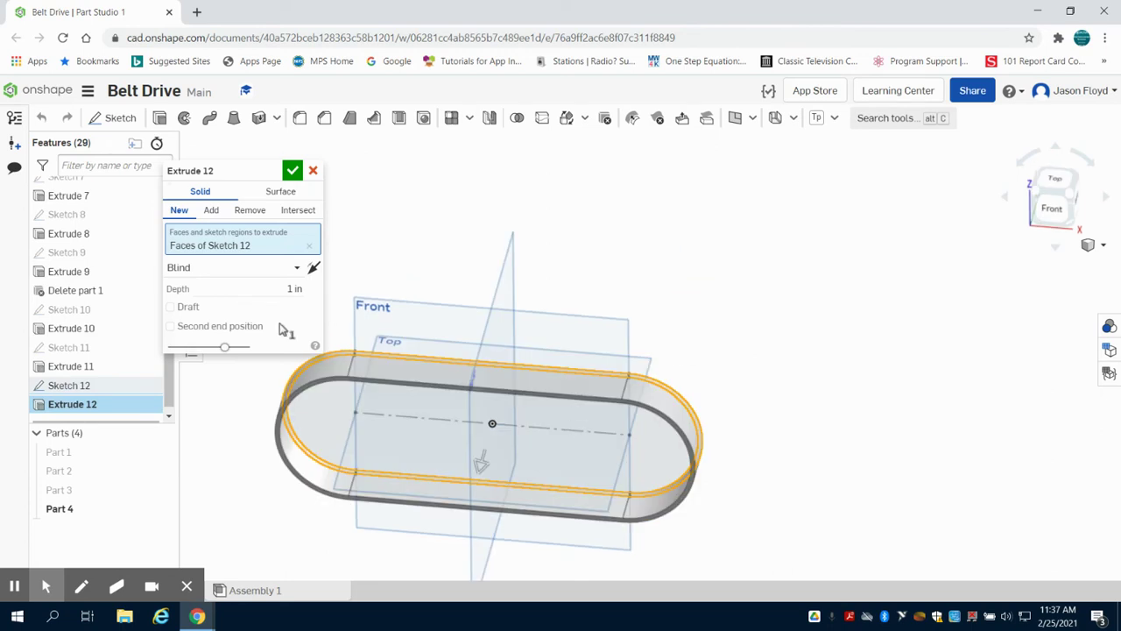
pyautogui.scroll(3, 405, 383)
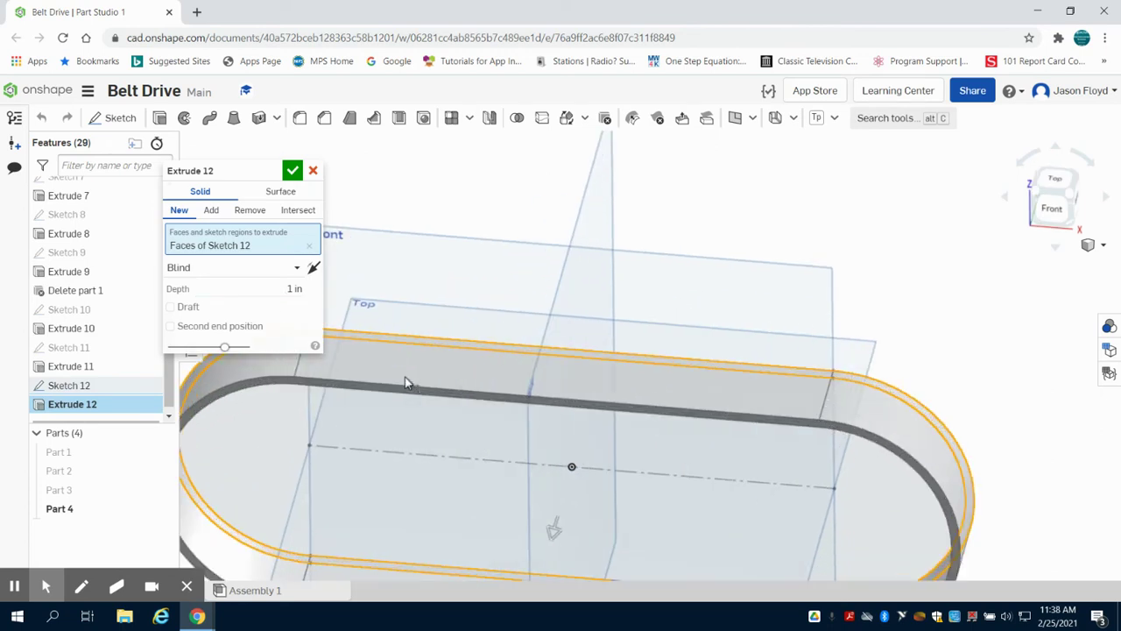
pyautogui.scroll(-2, 405, 379)
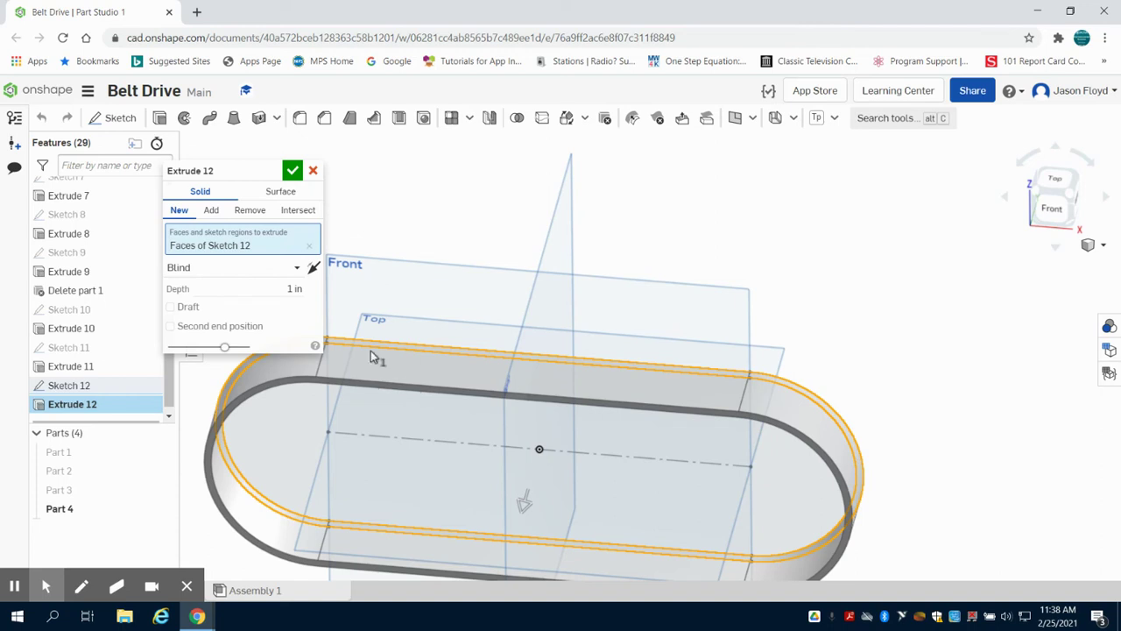
pyautogui.click(292, 170)
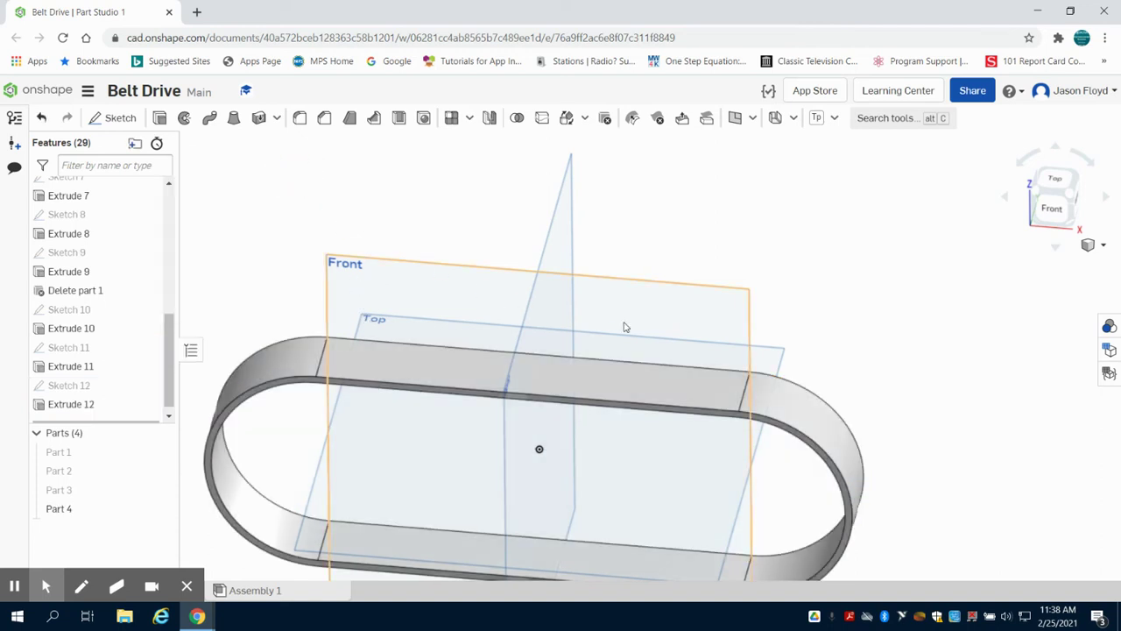
pyautogui.scroll(-3, 627, 326)
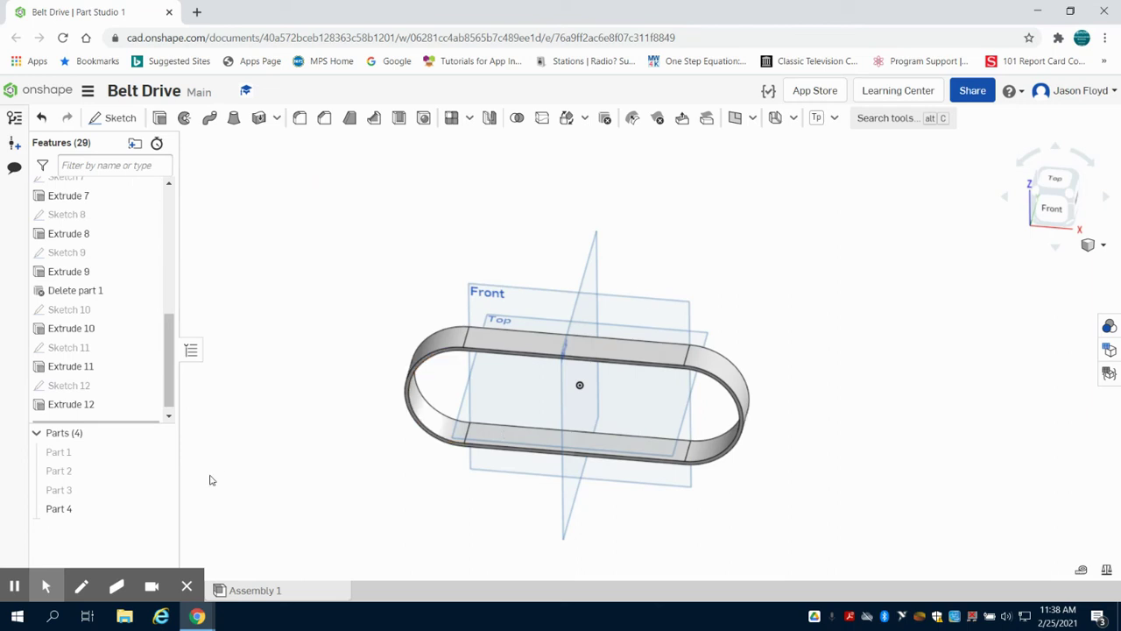
# - In Assembly 1, insert the board Part 3 and fix it in place
pyautogui.click(258, 592)
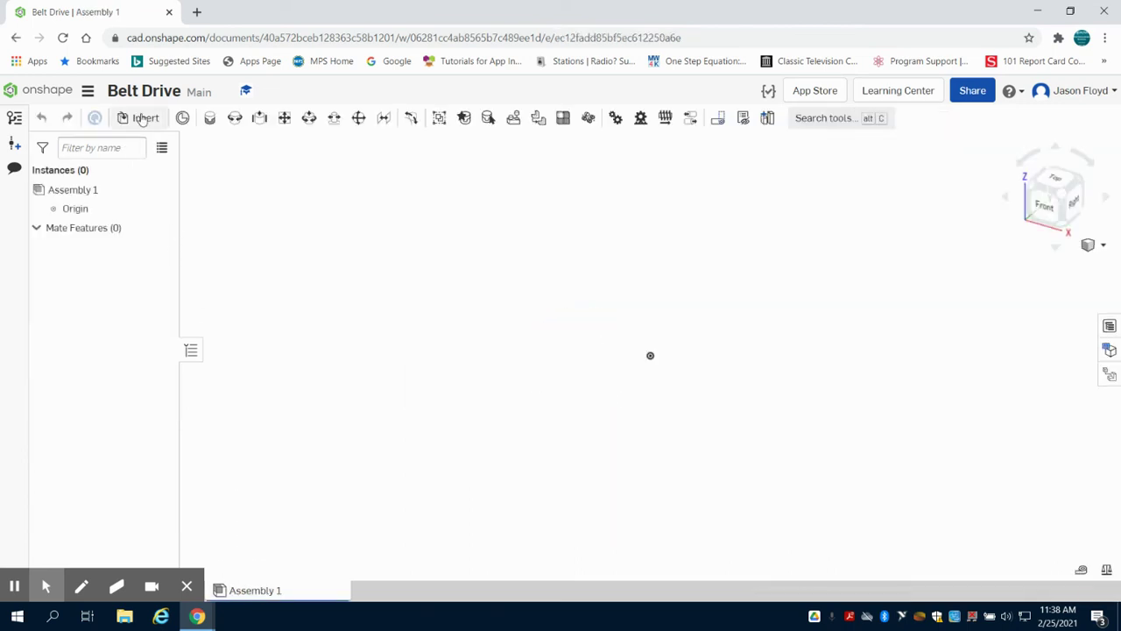
pyautogui.click(143, 117)
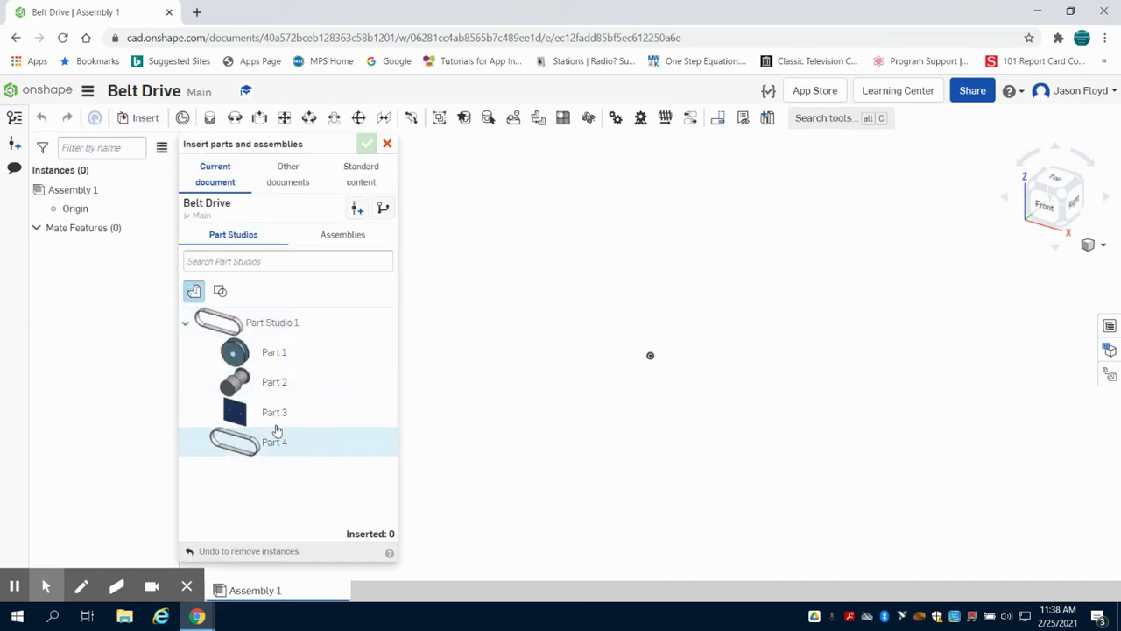
pyautogui.click(276, 419)
pyautogui.moveTo(541, 394); pyautogui.dragTo(664, 342)
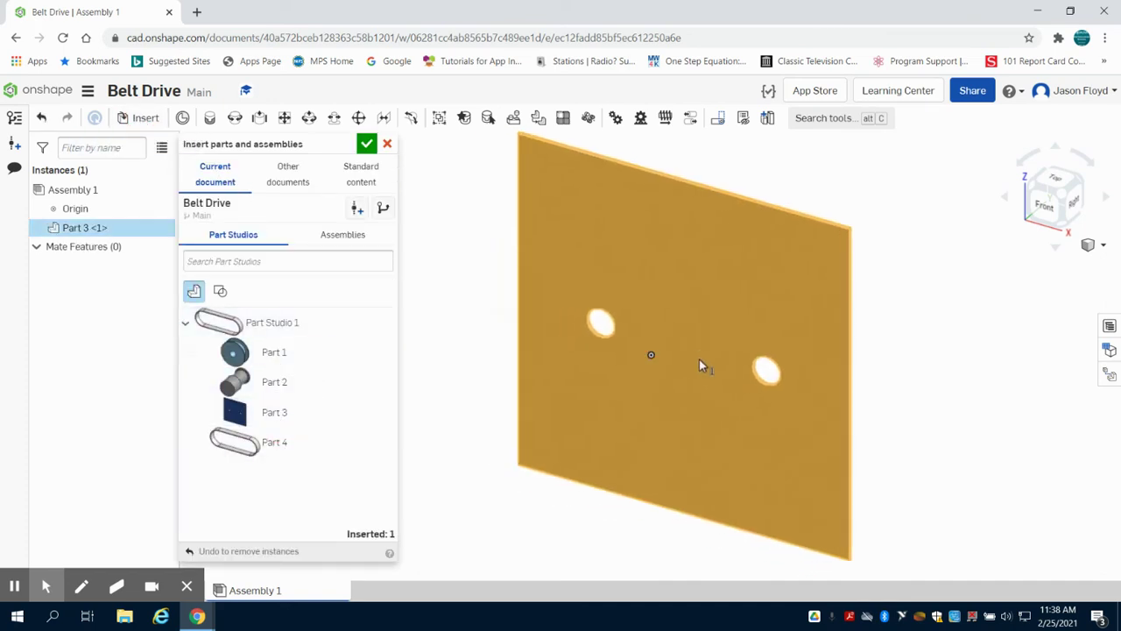
pyautogui.rightClick(679, 334)
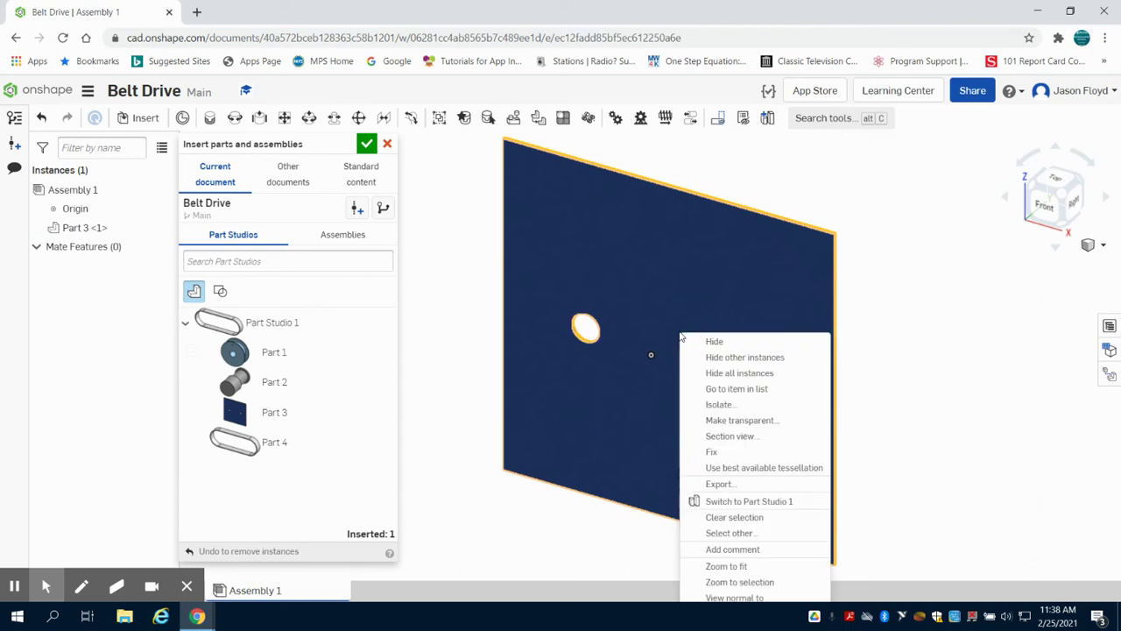
pyautogui.click(729, 452)
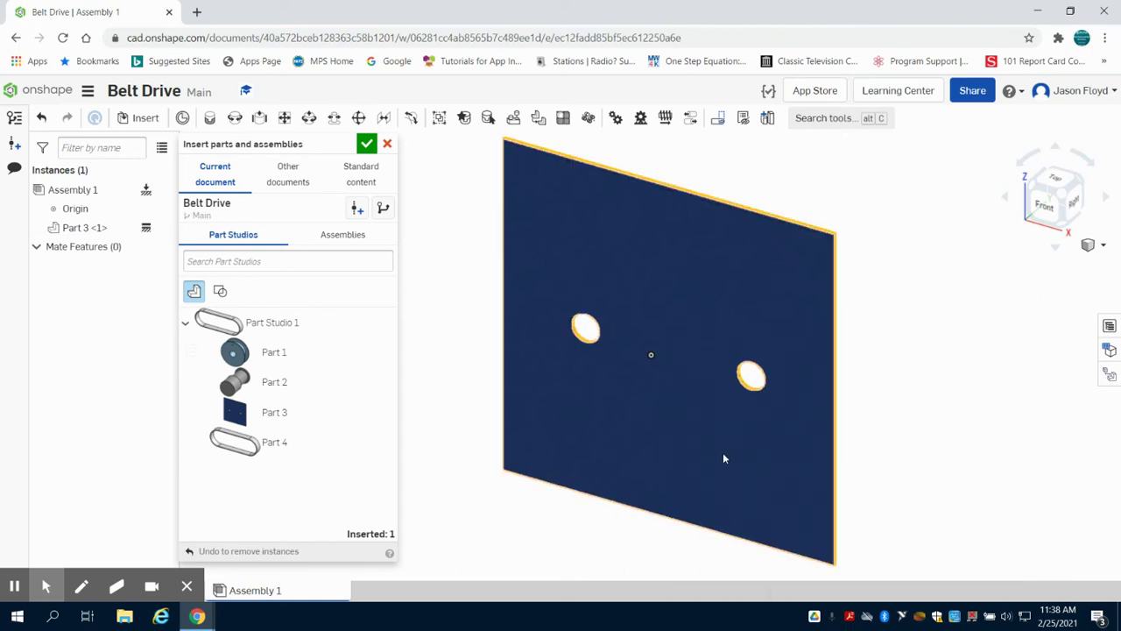
# - Insert two Part 2 bearings, two Part 1 pulleys and the Part 4 belt
pyautogui.click(280, 388)
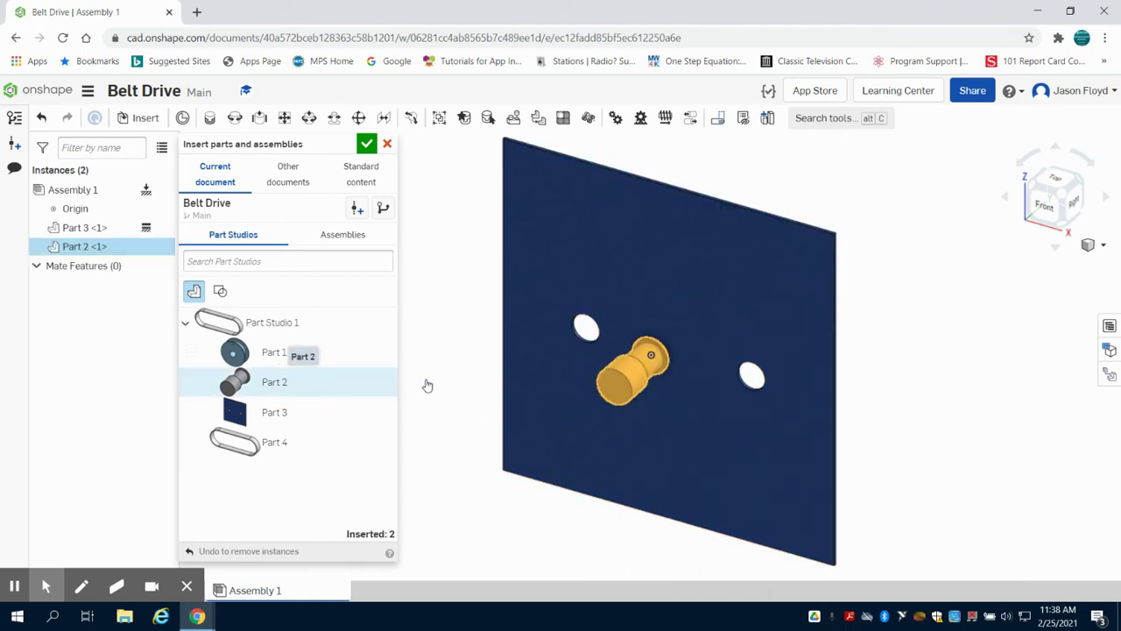
pyautogui.click(974, 326)
pyautogui.click(298, 381)
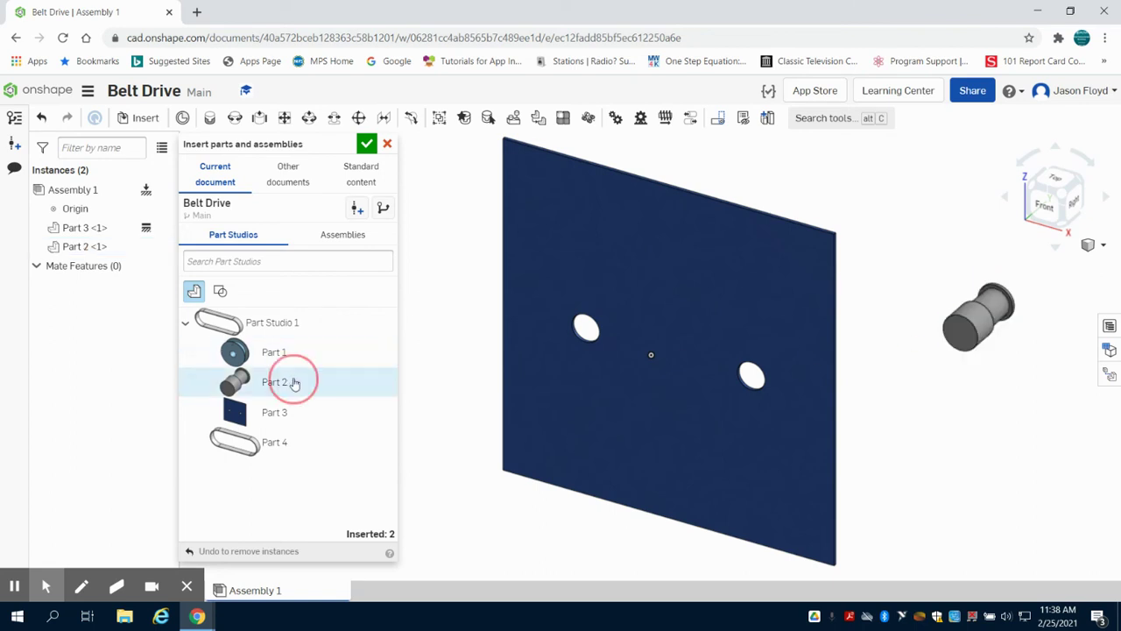
pyautogui.click(905, 267)
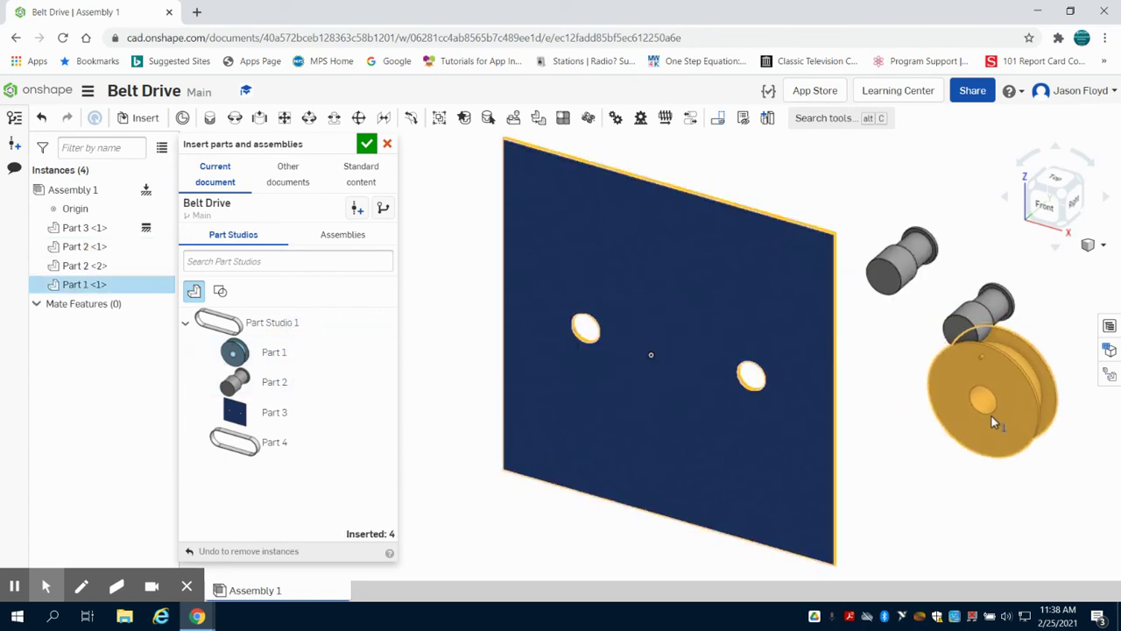
pyautogui.click(987, 416)
pyautogui.click(265, 359)
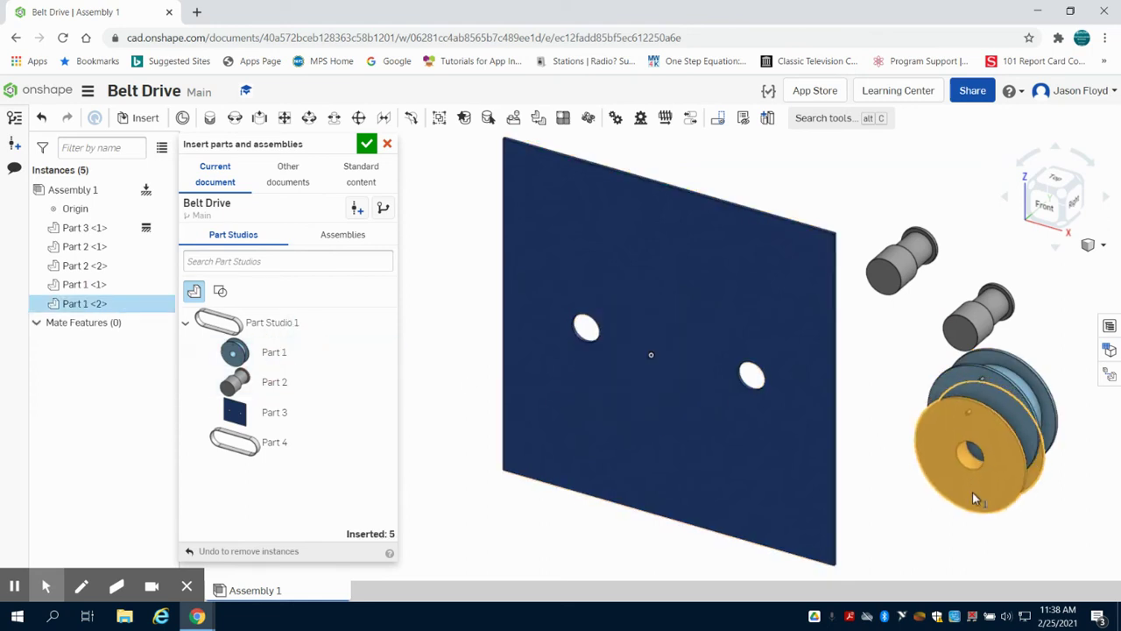
pyautogui.click(941, 508)
pyautogui.click(241, 442)
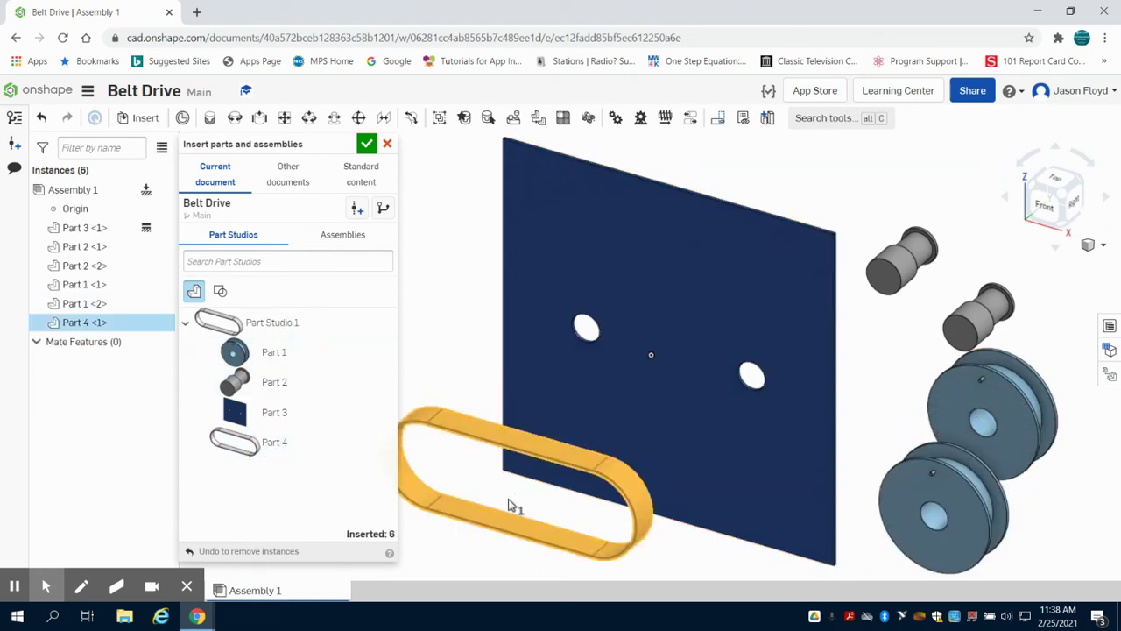
pyautogui.click(500, 528)
pyautogui.click(370, 149)
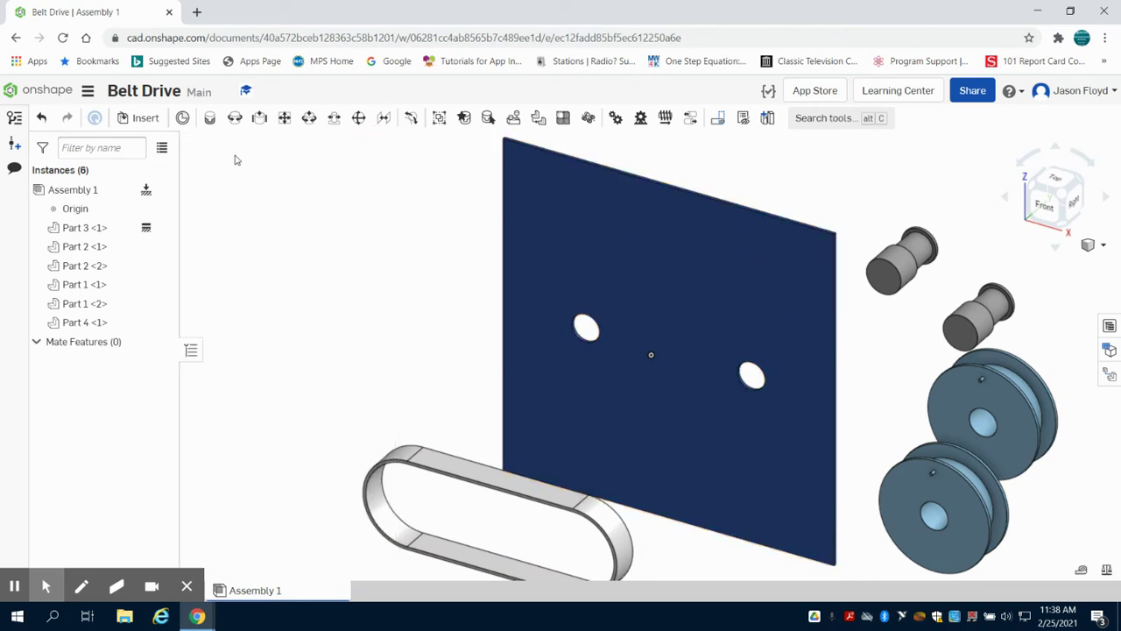
# - Mate the second bearing's connector to the upper pulley's bore connector as Revolute 1
pyautogui.click(237, 119)
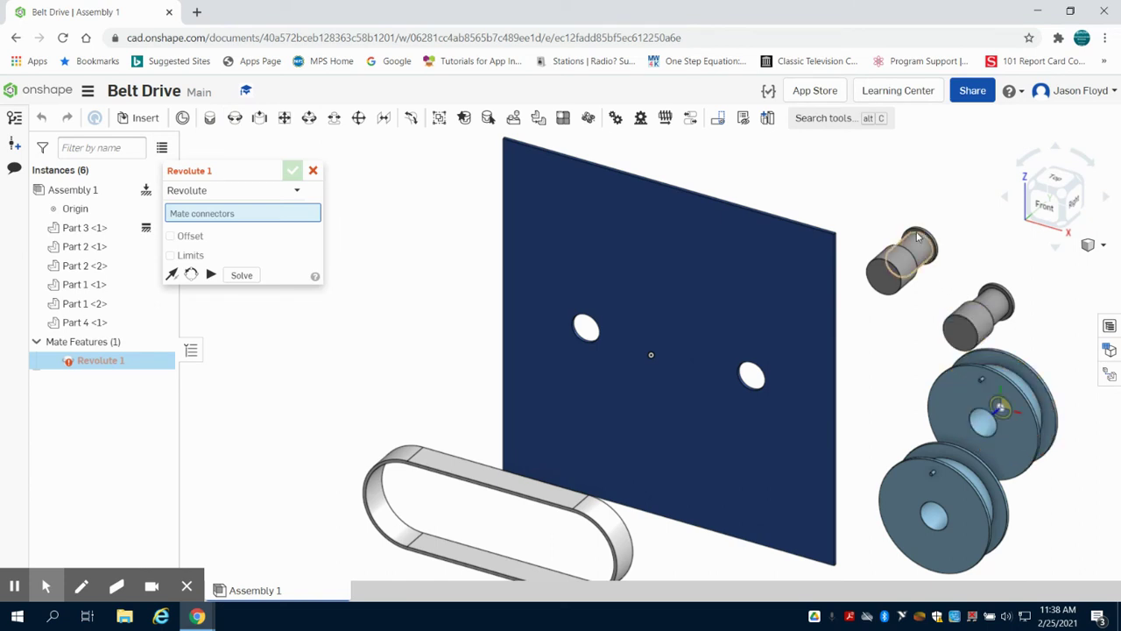
pyautogui.scroll(3, 928, 263)
pyautogui.scroll(3, 911, 263)
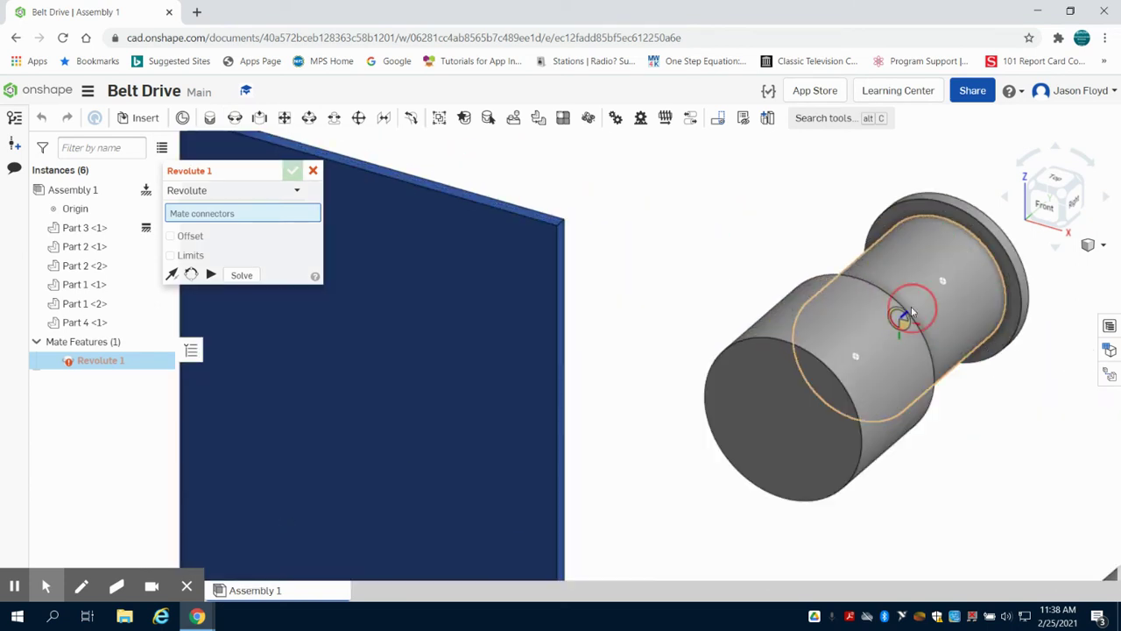
pyautogui.click(911, 308)
pyautogui.scroll(-3, 915, 308)
pyautogui.scroll(-5, 933, 320)
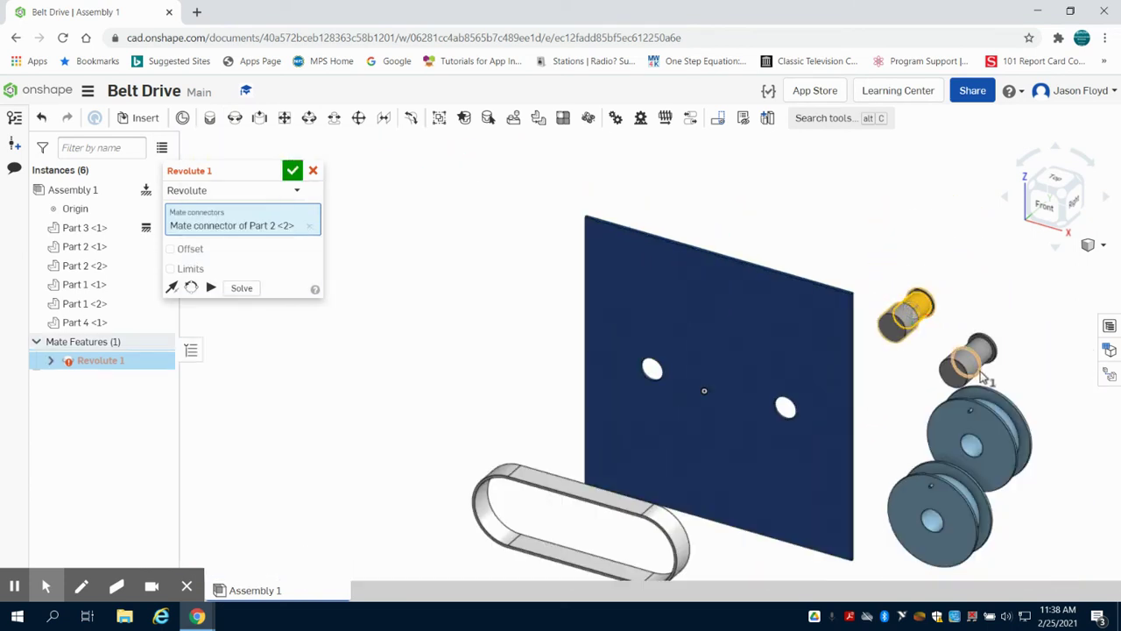
pyautogui.click(1042, 406)
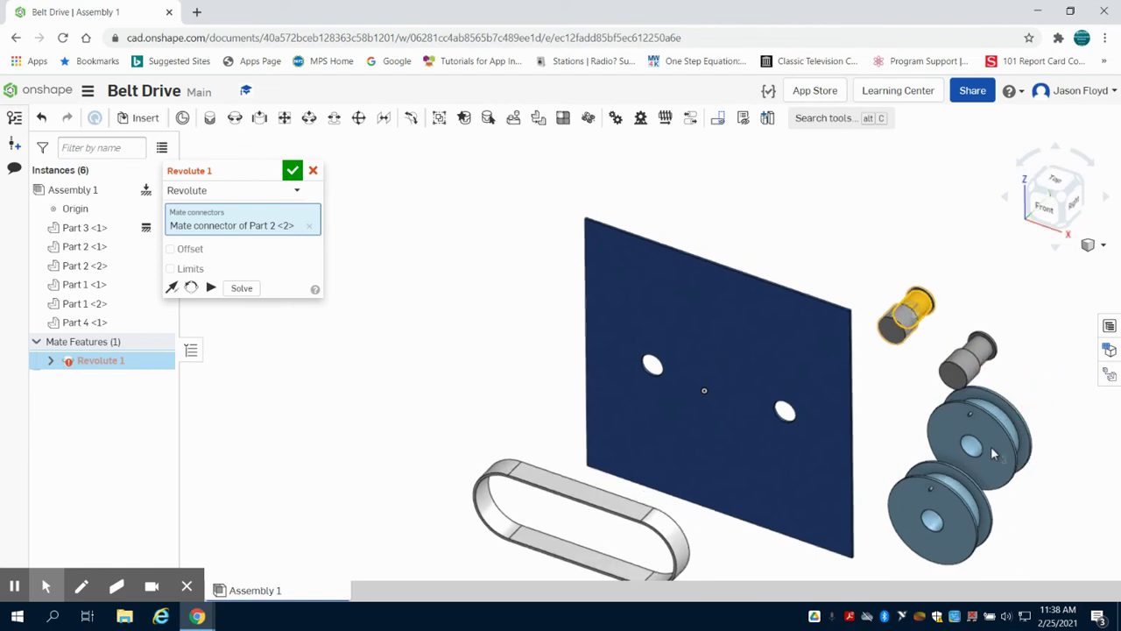
pyautogui.scroll(5, 981, 451)
pyautogui.scroll(2, 1020, 425)
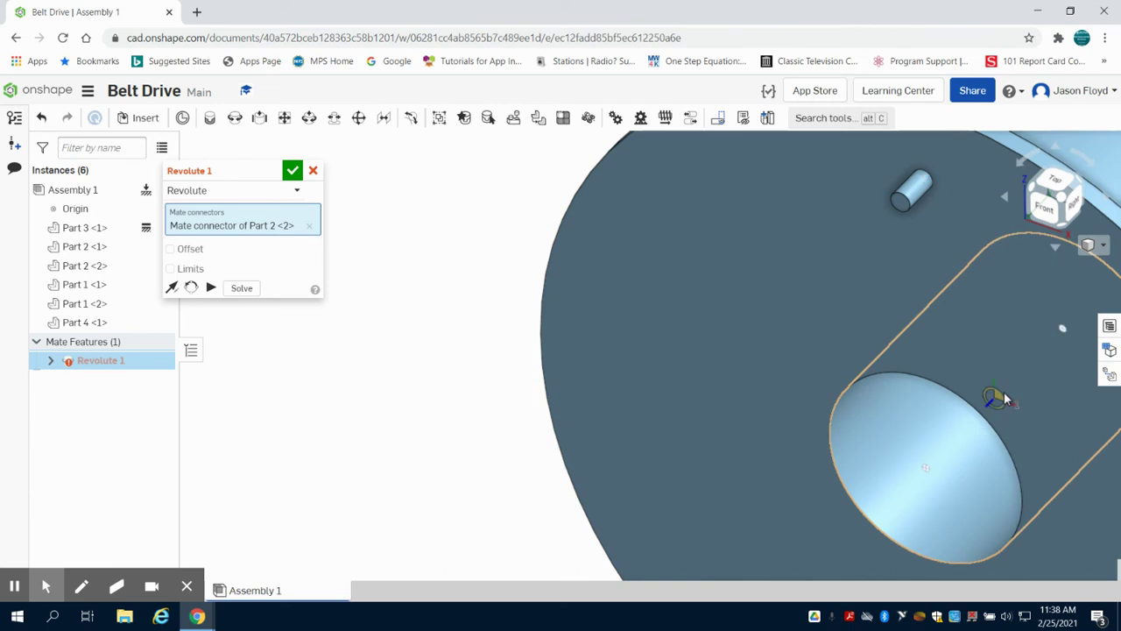
pyautogui.click(1006, 398)
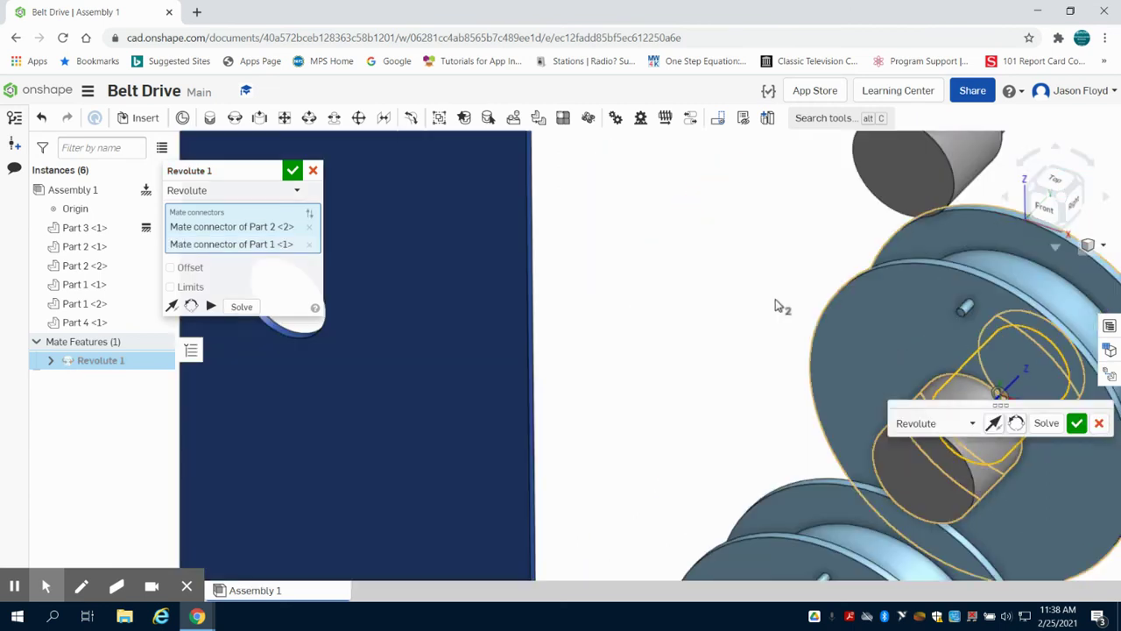
pyautogui.click(295, 172)
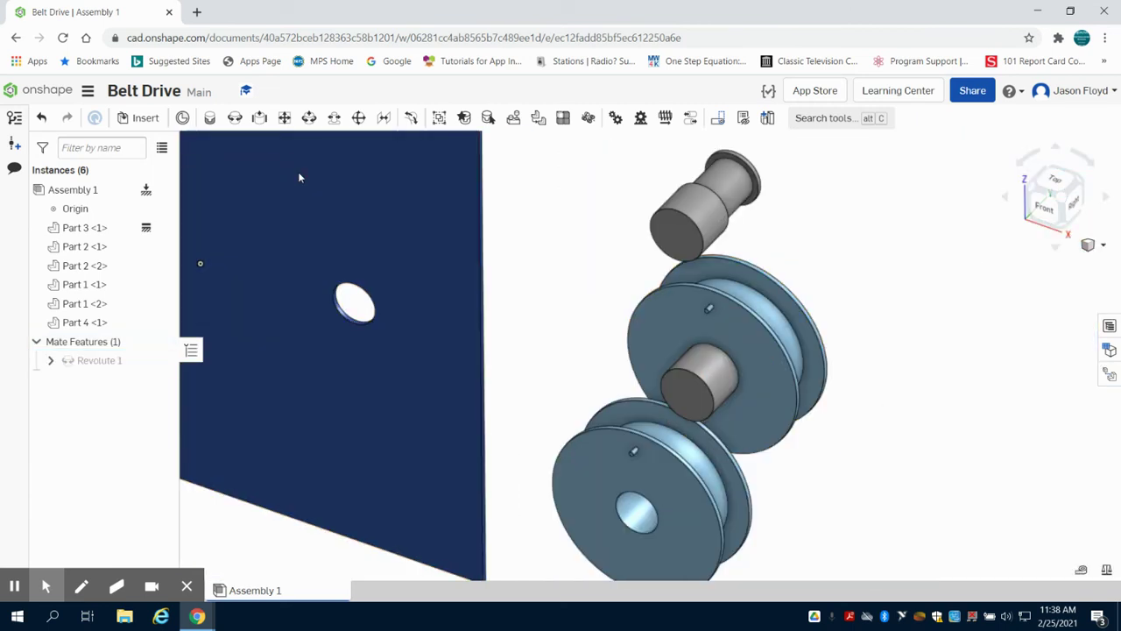
# - Mate the second bearing's shaft connector to the lower pulley's bore connector as Revolute 2
pyautogui.click(236, 119)
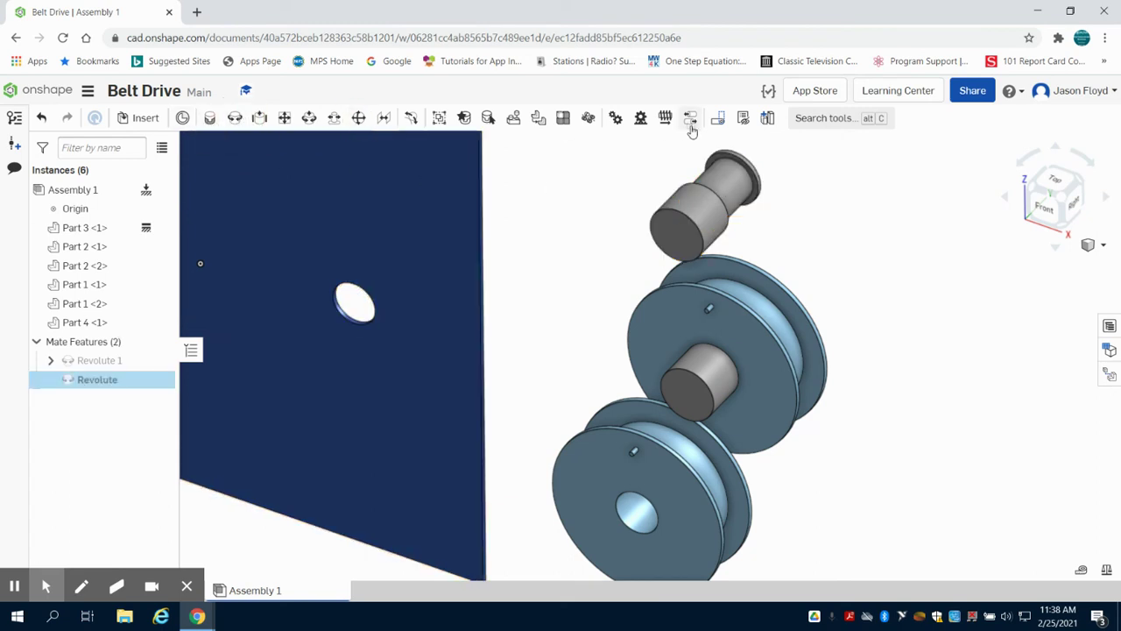
pyautogui.click(725, 200)
pyautogui.scroll(3, 637, 517)
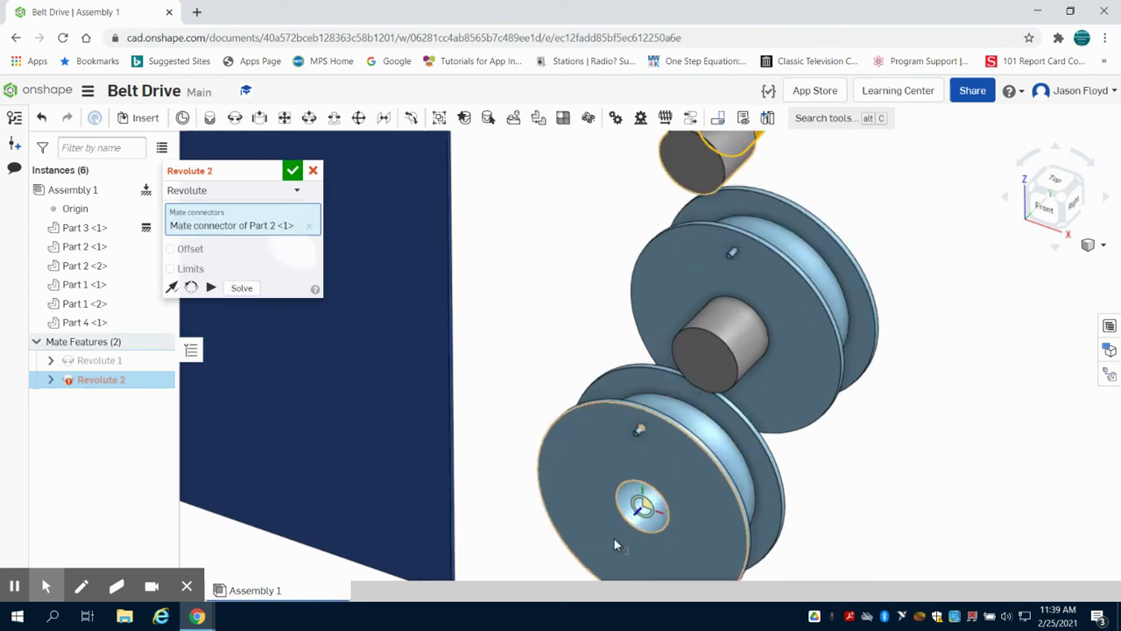
pyautogui.scroll(3, 674, 493)
pyautogui.scroll(2, 703, 453)
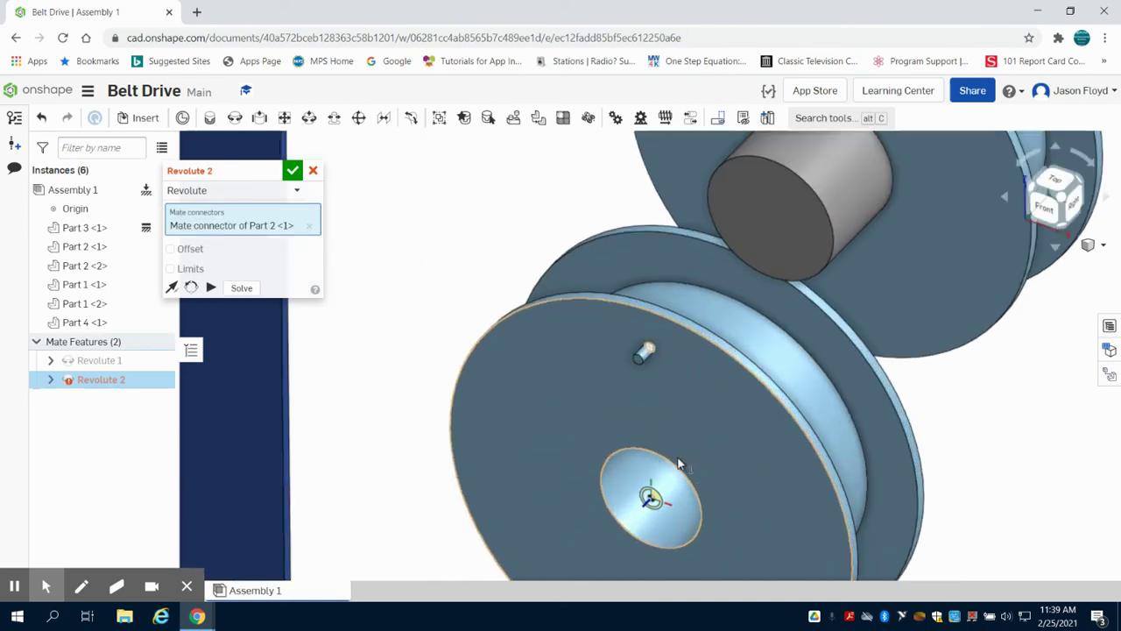
pyautogui.scroll(2, 704, 454)
pyautogui.scroll(-2, 687, 493)
pyautogui.scroll(-2, 711, 483)
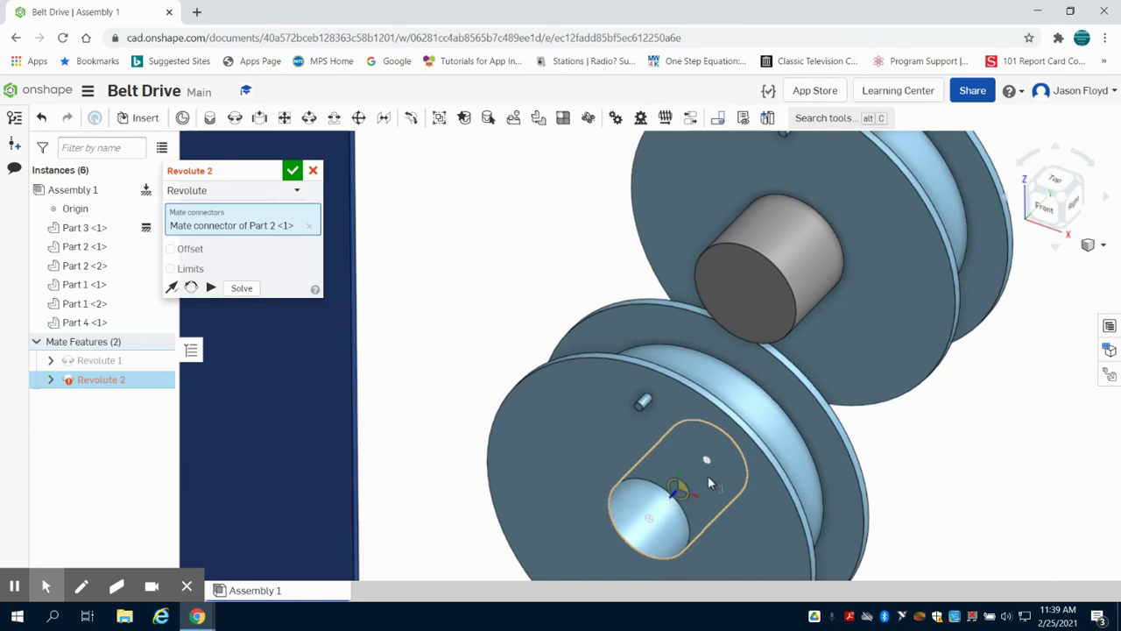
pyautogui.click(695, 493)
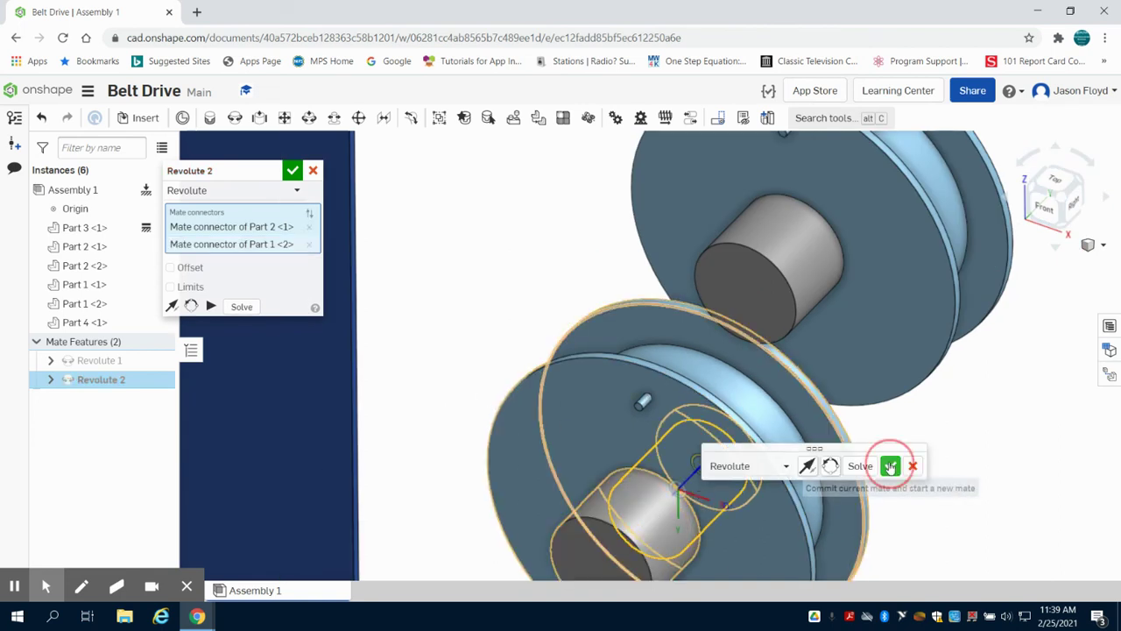
pyautogui.click(890, 464)
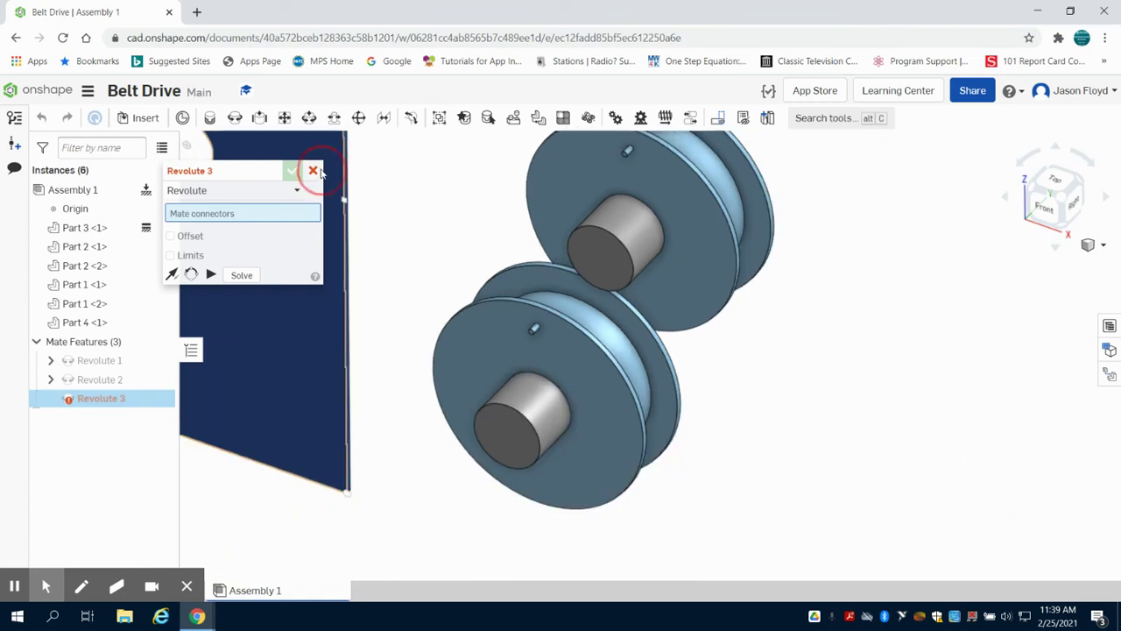
# - Discard the empty Revolute 3 and begin a fastened mate at the upper bearing's shaft
pyautogui.click(313, 170)
pyautogui.click(209, 118)
pyautogui.scroll(-3, 475, 289)
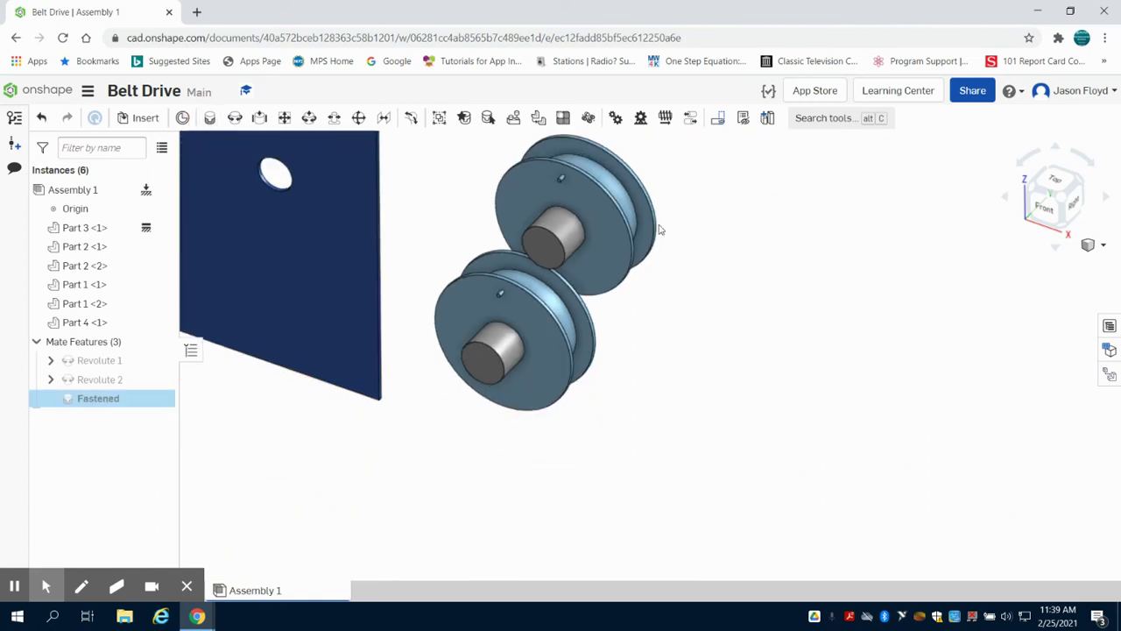
pyautogui.scroll(-2, 692, 235)
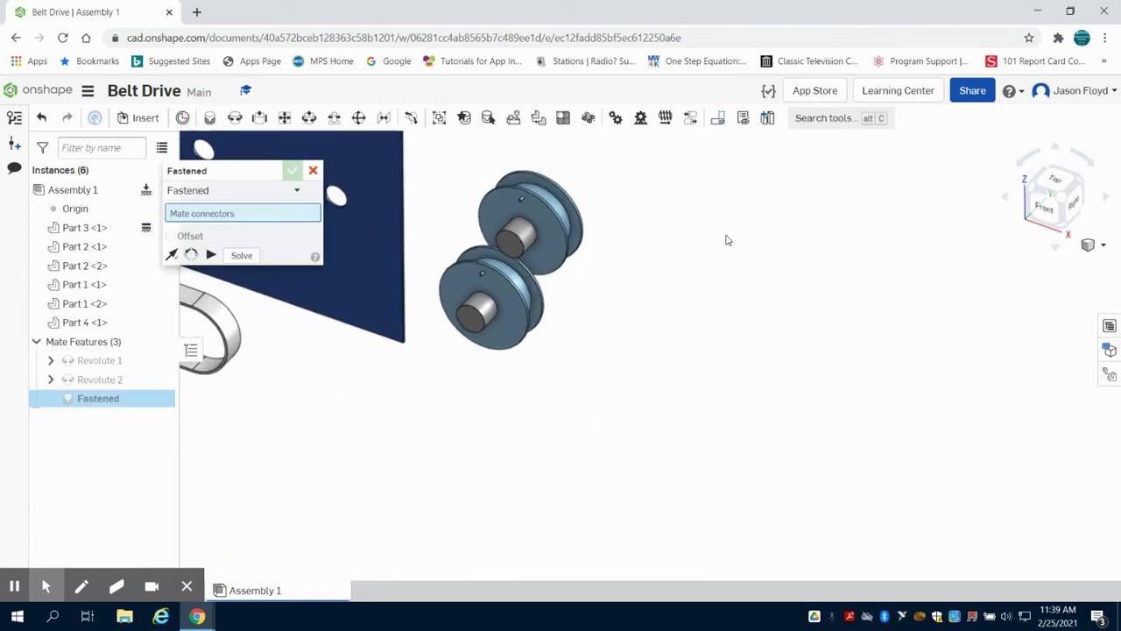
pyautogui.scroll(3, 514, 252)
pyautogui.click(514, 252)
# - Pair the shaft with the board's hole connector, then cancel the trial fastened mate
pyautogui.scroll(-3, 519, 248)
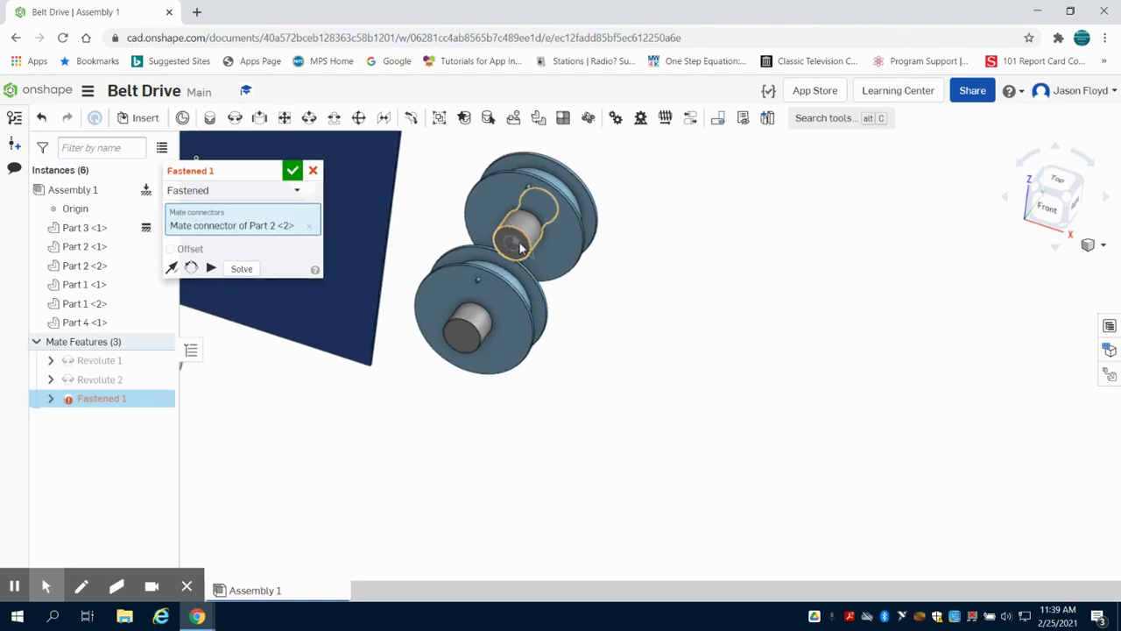
pyautogui.moveTo(742, 191); pyautogui.dragTo(633, 218, button='right')
pyautogui.scroll(2, 361, 150)
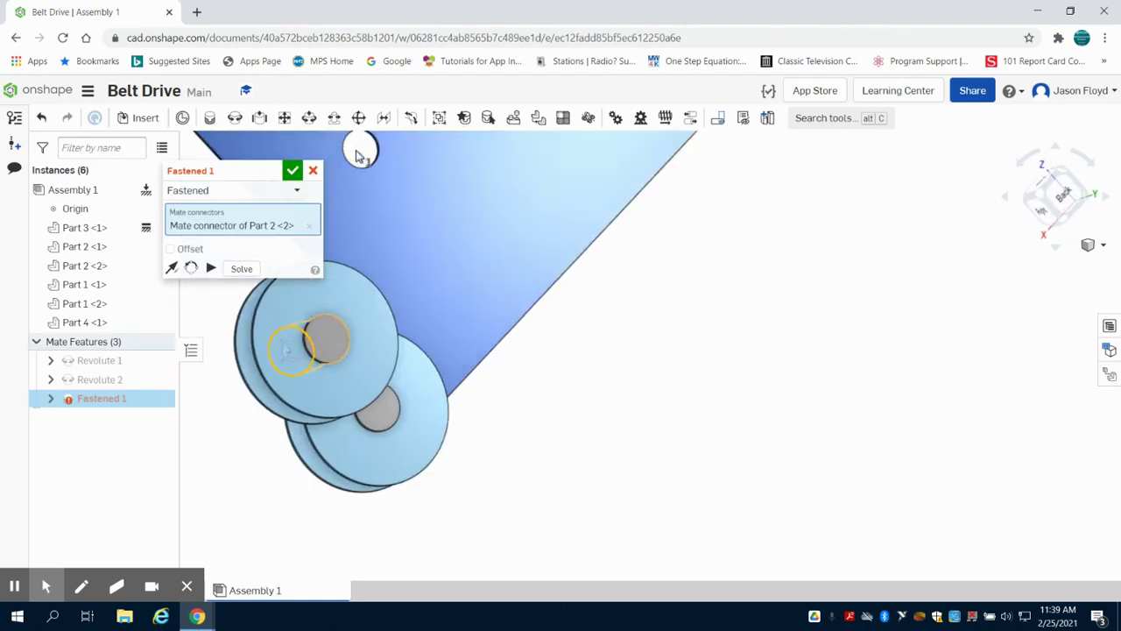
pyautogui.scroll(3, 368, 156)
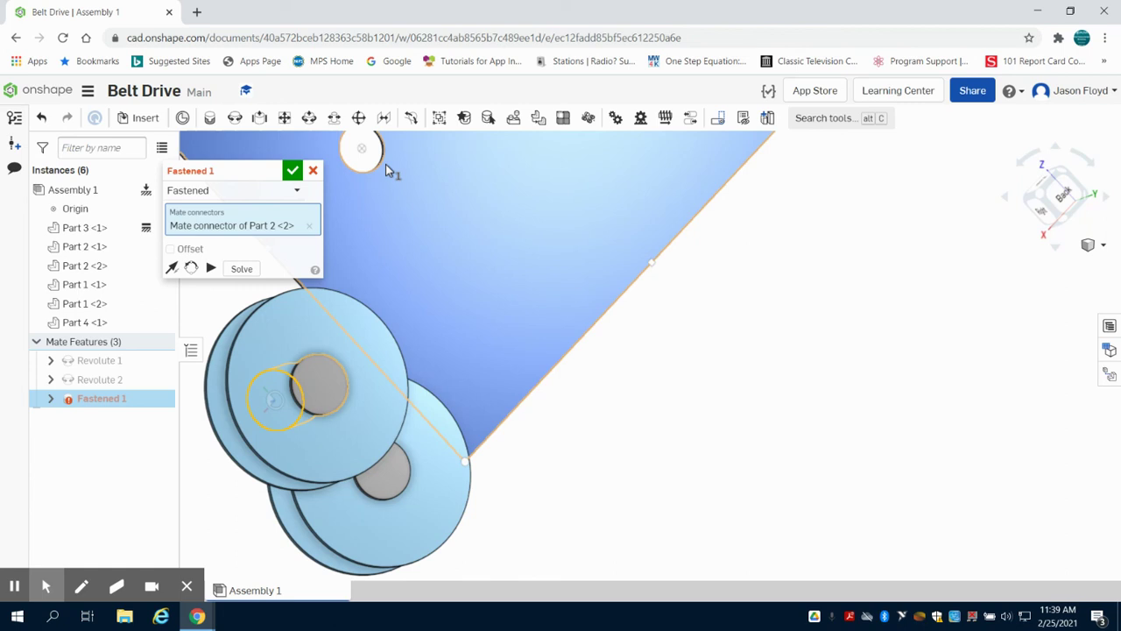
pyautogui.click(386, 163)
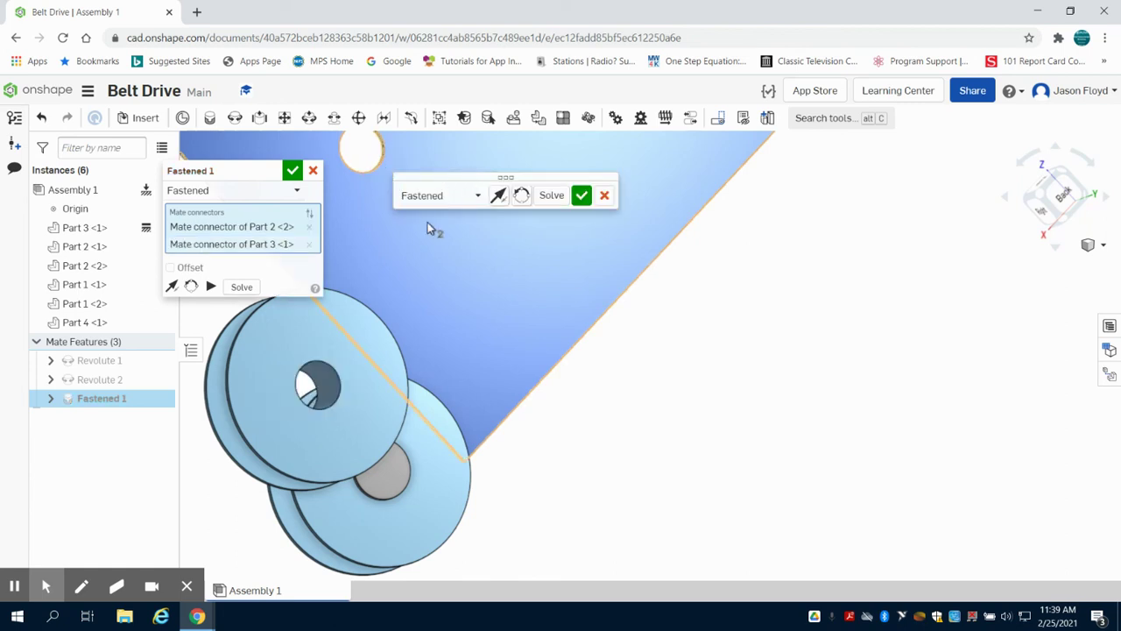
pyautogui.scroll(-3, 373, 162)
pyautogui.moveTo(469, 245); pyautogui.dragTo(514, 213, button='right')
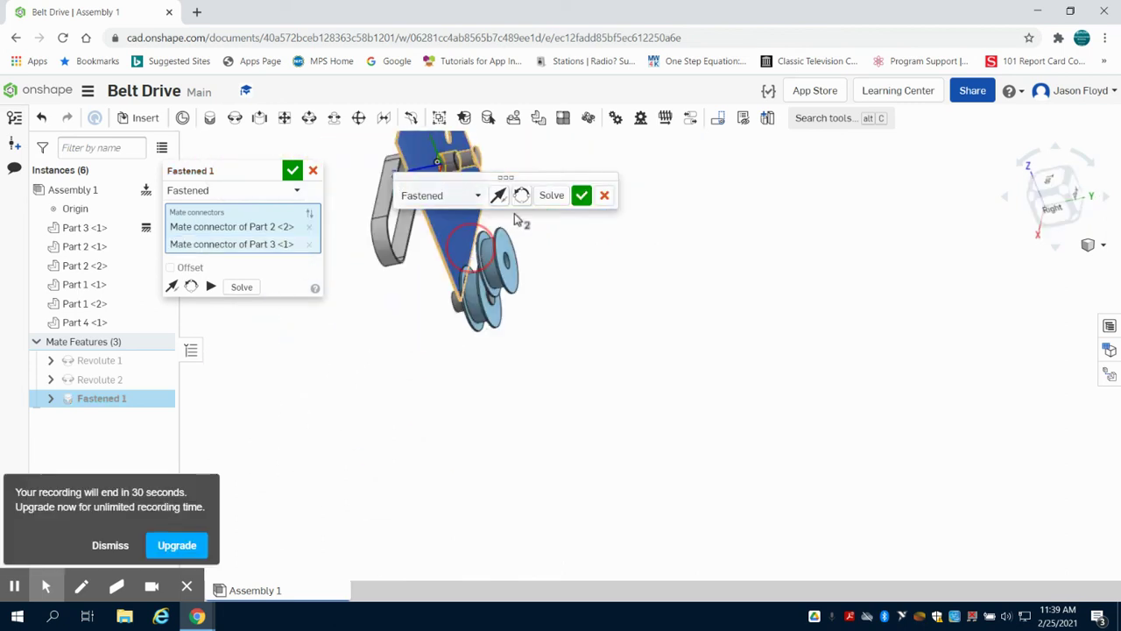
pyautogui.click(604, 196)
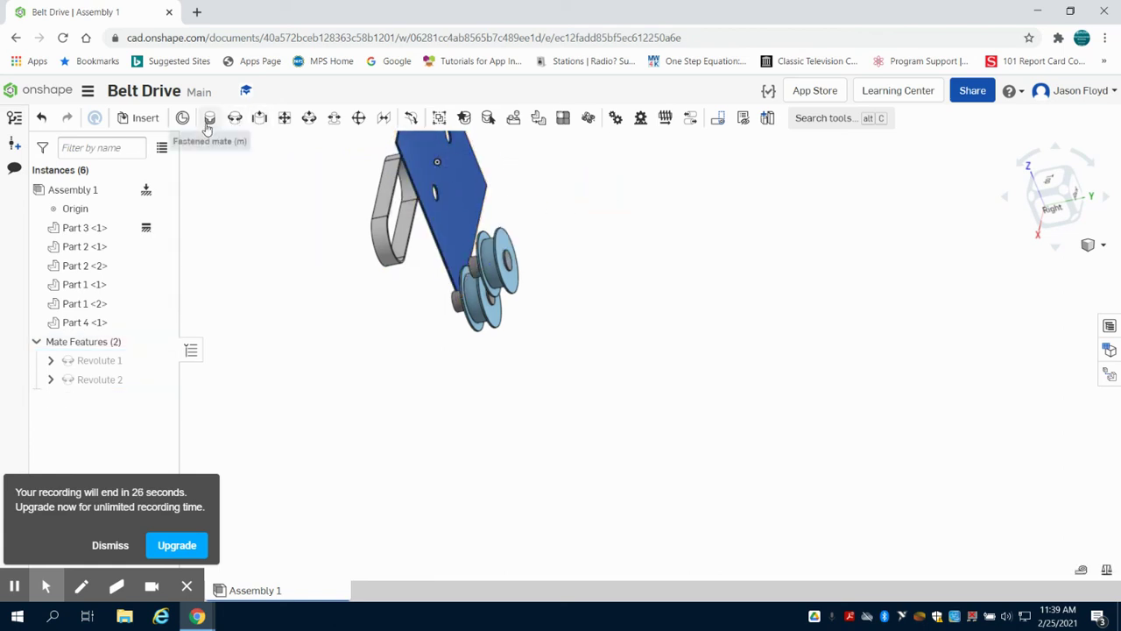
# - Fasten the other bearing's shaft end to the board's hole with flipped primary axis as Fastened 1
pyautogui.moveTo(523, 407); pyautogui.dragTo(563, 370, button='right')
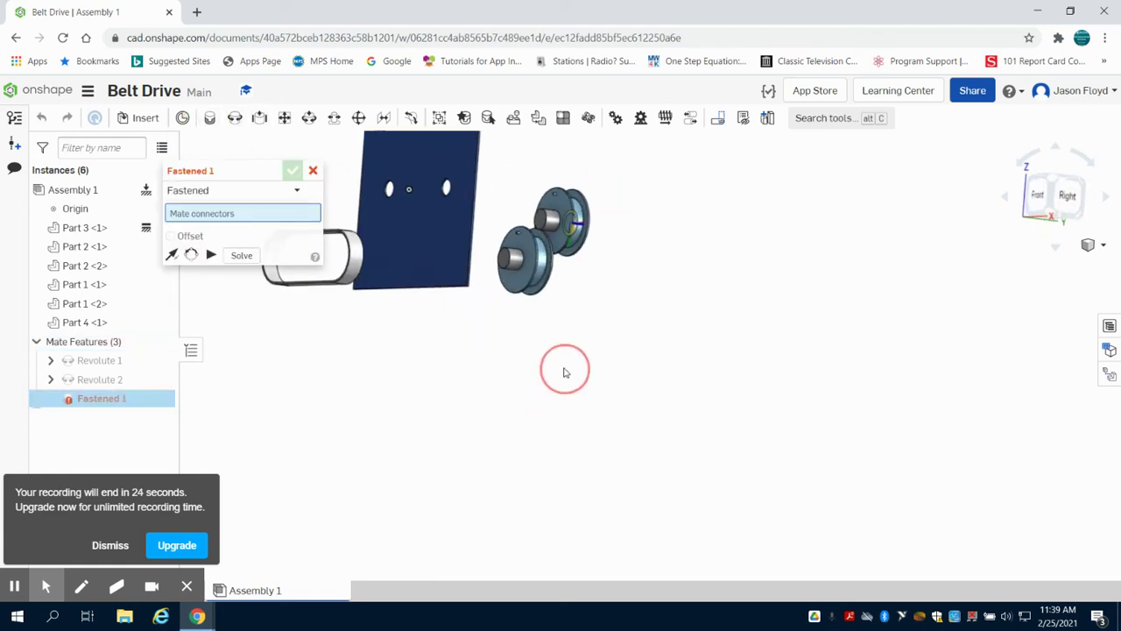
pyautogui.scroll(2, 499, 250)
pyautogui.scroll(4, 516, 271)
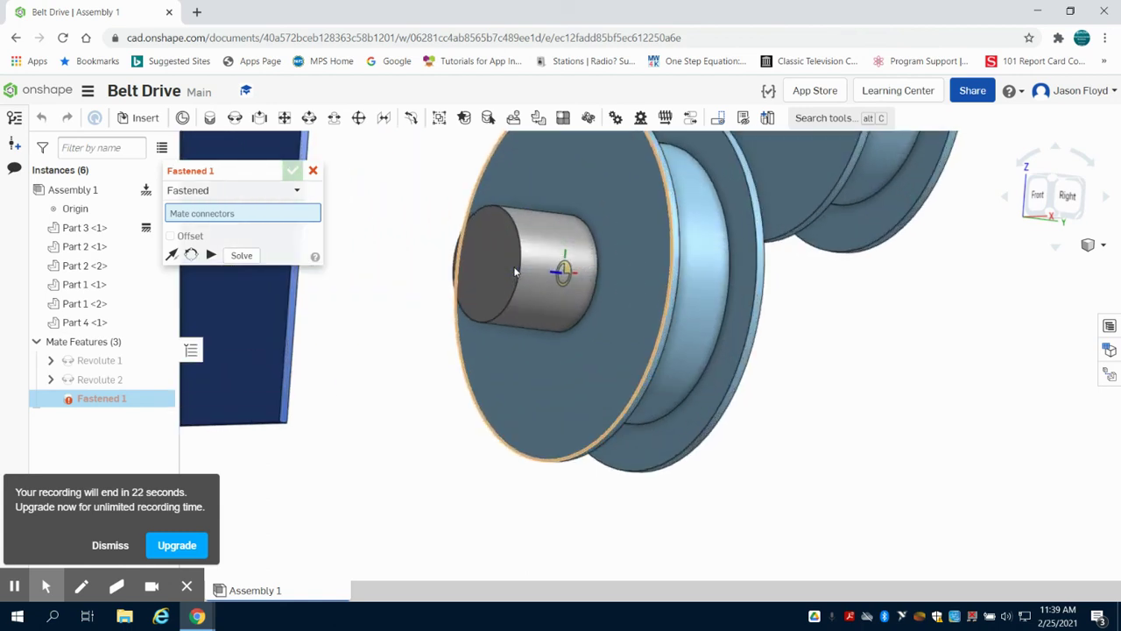
pyautogui.click(481, 270)
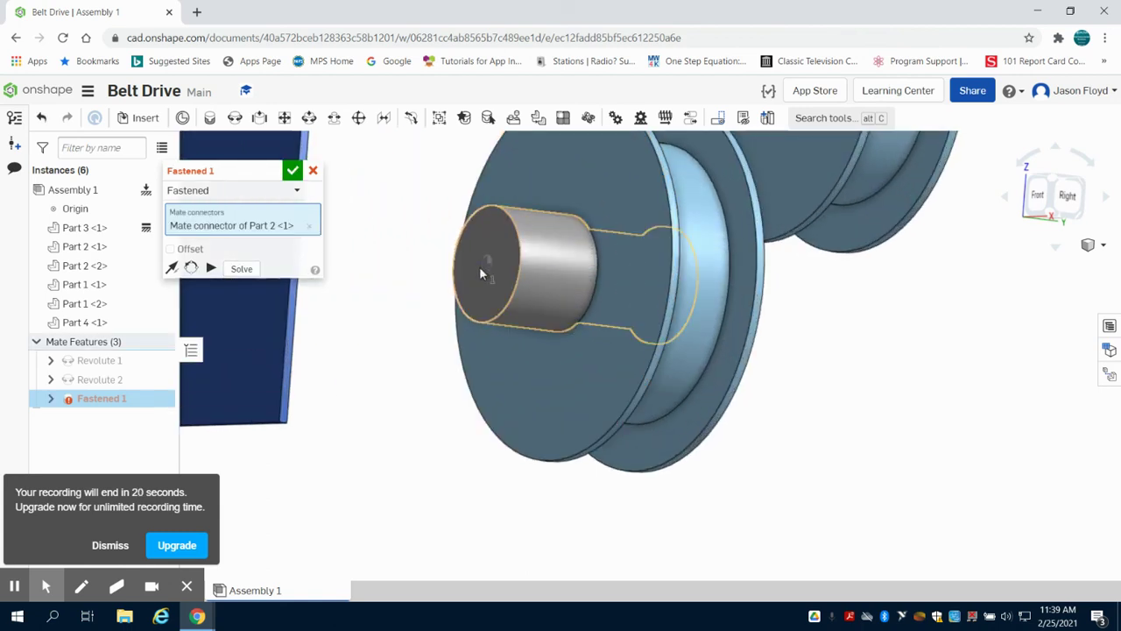
pyautogui.scroll(-5, 479, 266)
pyautogui.scroll(-3, 479, 266)
pyautogui.moveTo(671, 231)
pyautogui.mouseDown(button='right')
pyautogui.moveTo(568, 258)
pyautogui.moveTo(550, 252)
pyautogui.mouseUp(button='right')
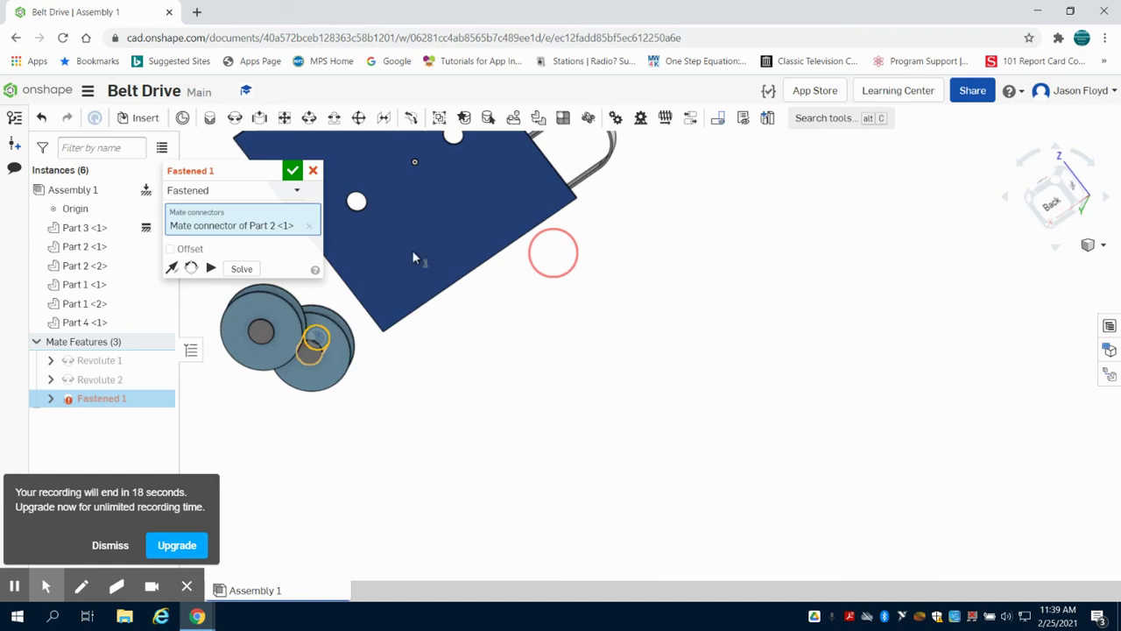
pyautogui.scroll(2, 353, 224)
pyautogui.scroll(3, 368, 201)
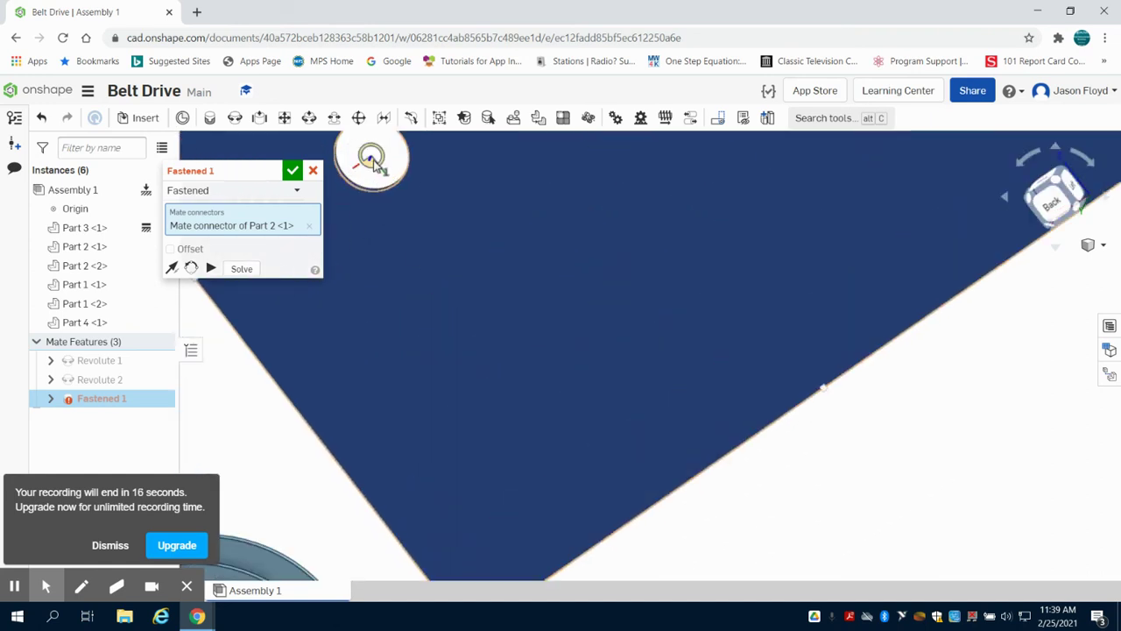
pyautogui.click(372, 162)
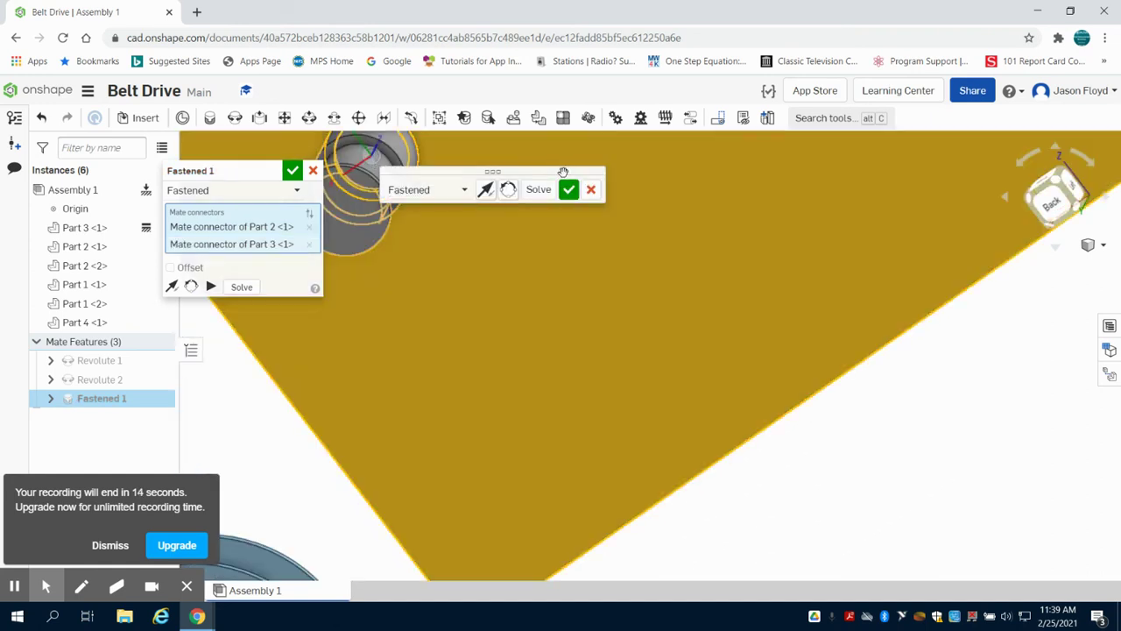
pyautogui.click(486, 191)
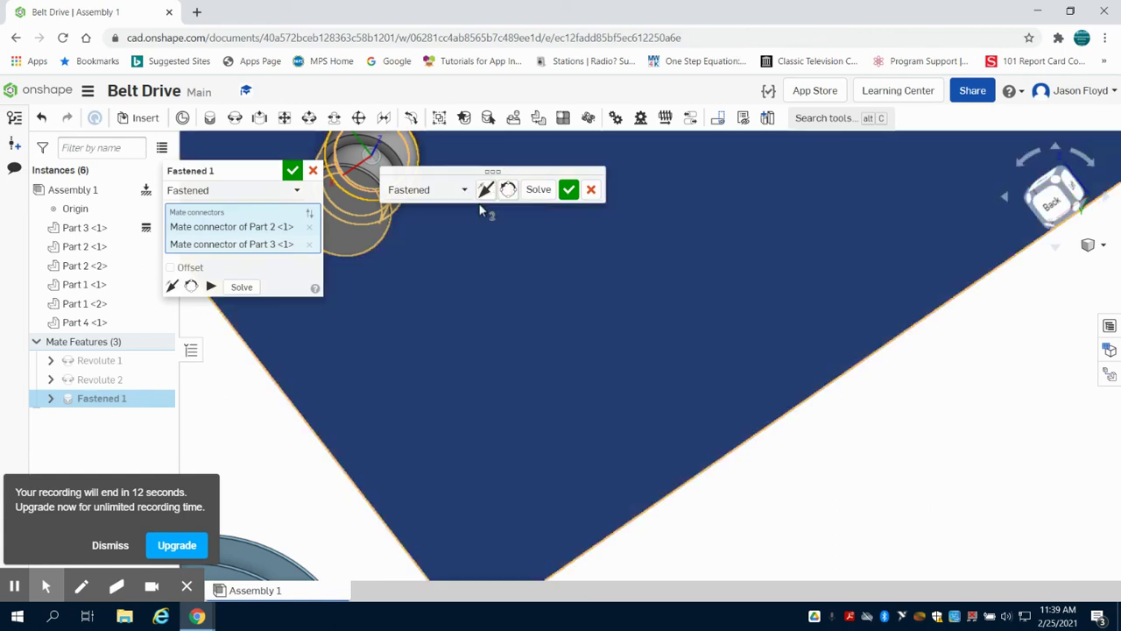
pyautogui.click(571, 190)
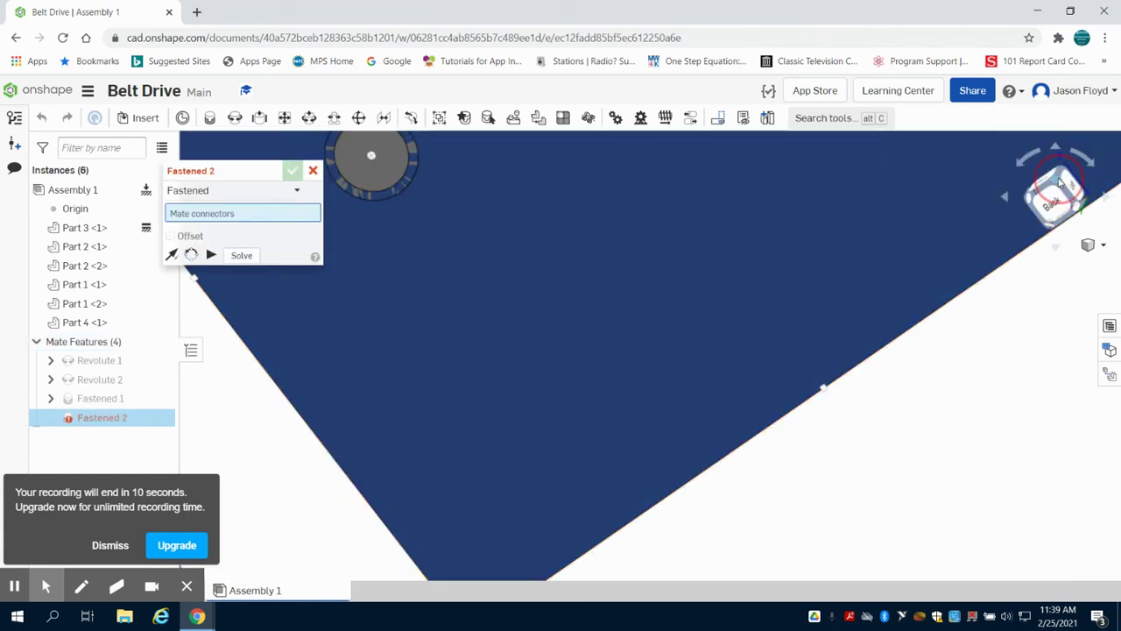
# - Fit the assembly in view and set Fastened 2's first connector on the board, Part 3
pyautogui.press('f')
pyautogui.click(765, 298)
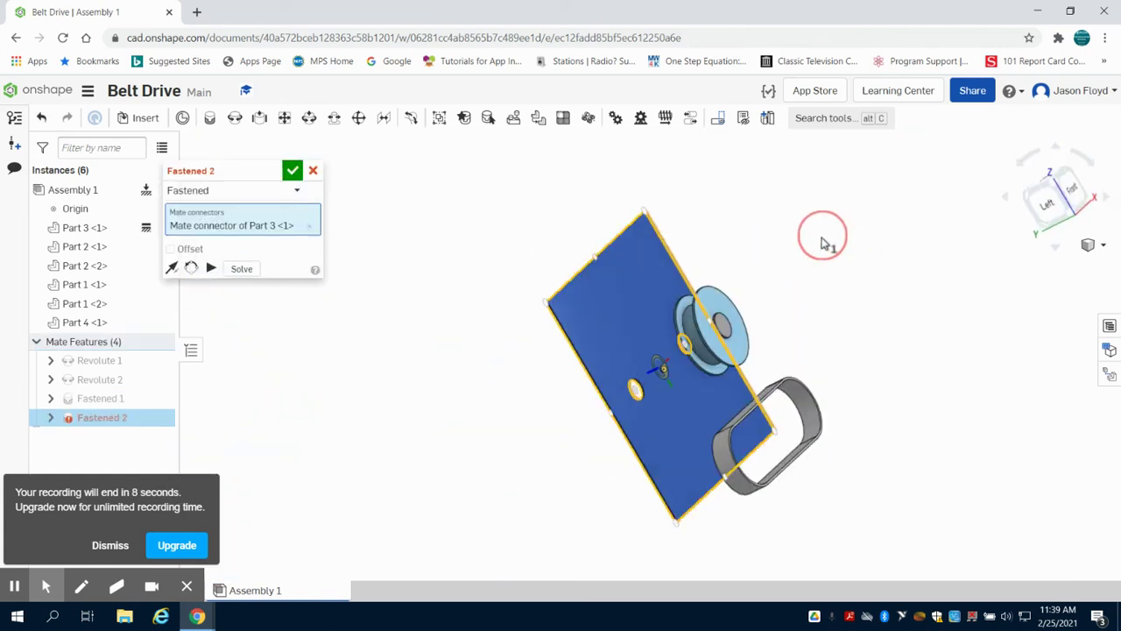
pyautogui.moveTo(828, 235)
pyautogui.mouseDown(button='right')
pyautogui.moveTo(813, 266)
pyautogui.moveTo(818, 295)
pyautogui.moveTo(841, 295)
pyautogui.moveTo(841, 278)
pyautogui.moveTo(782, 300)
pyautogui.mouseUp(button='right')
pyautogui.scroll(3, 732, 333)
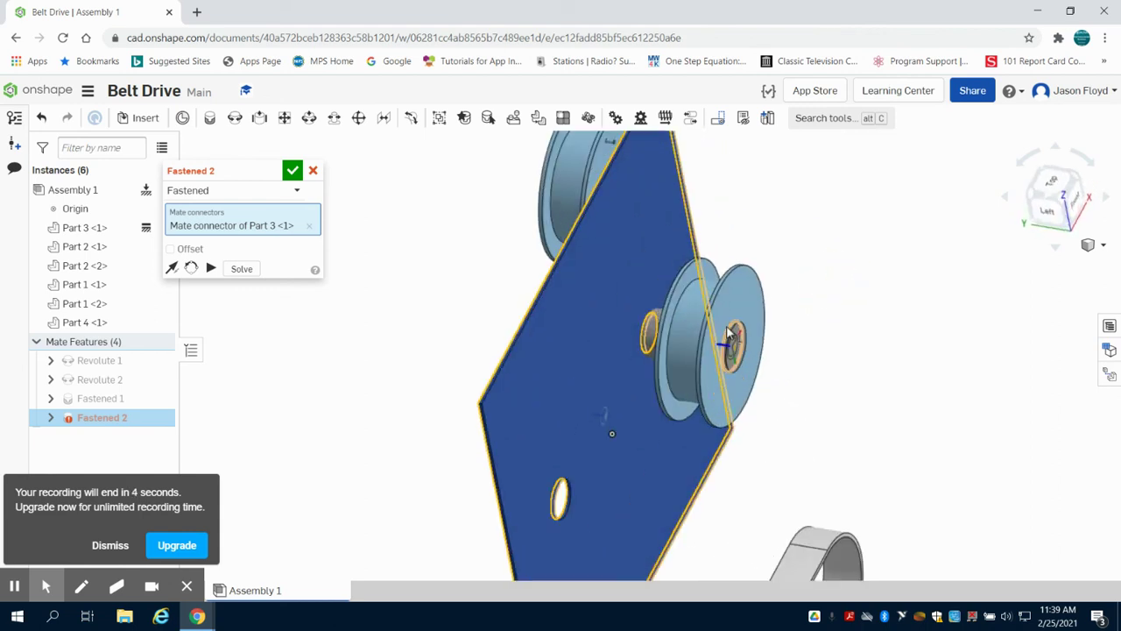